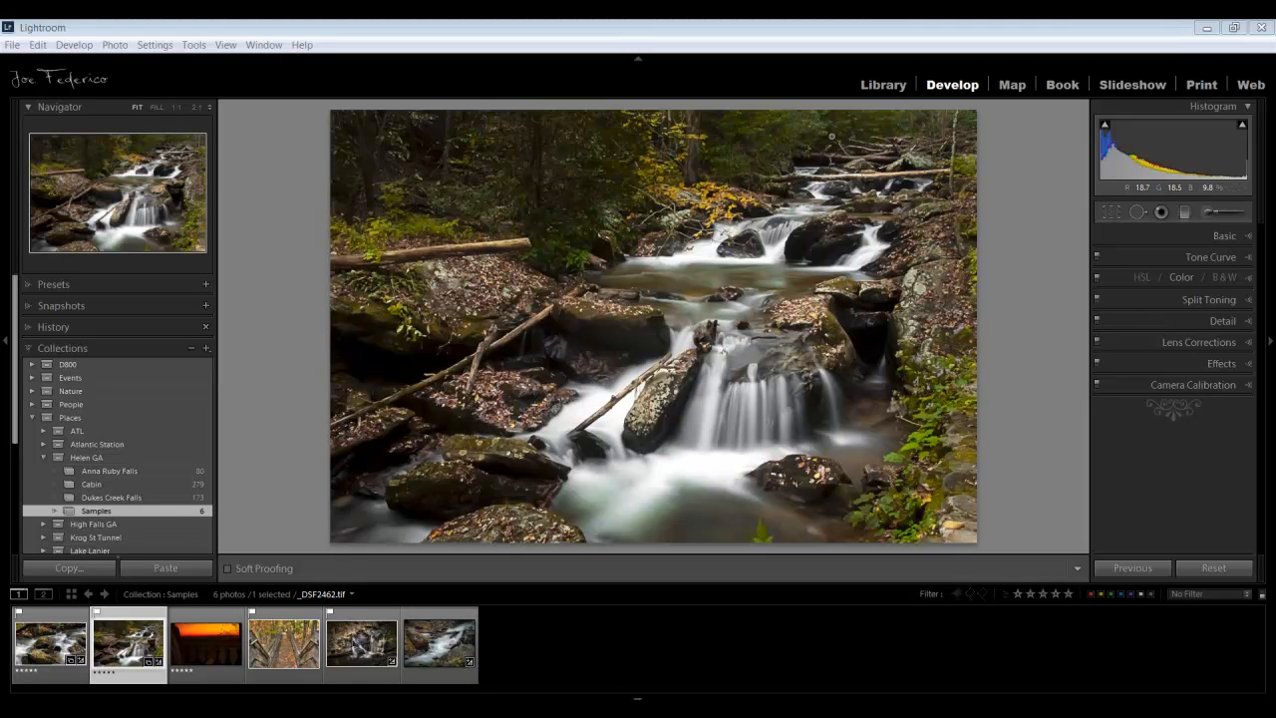
- Switch to the Library module and open the export settings for the selected waterfall photo
click(892, 88)
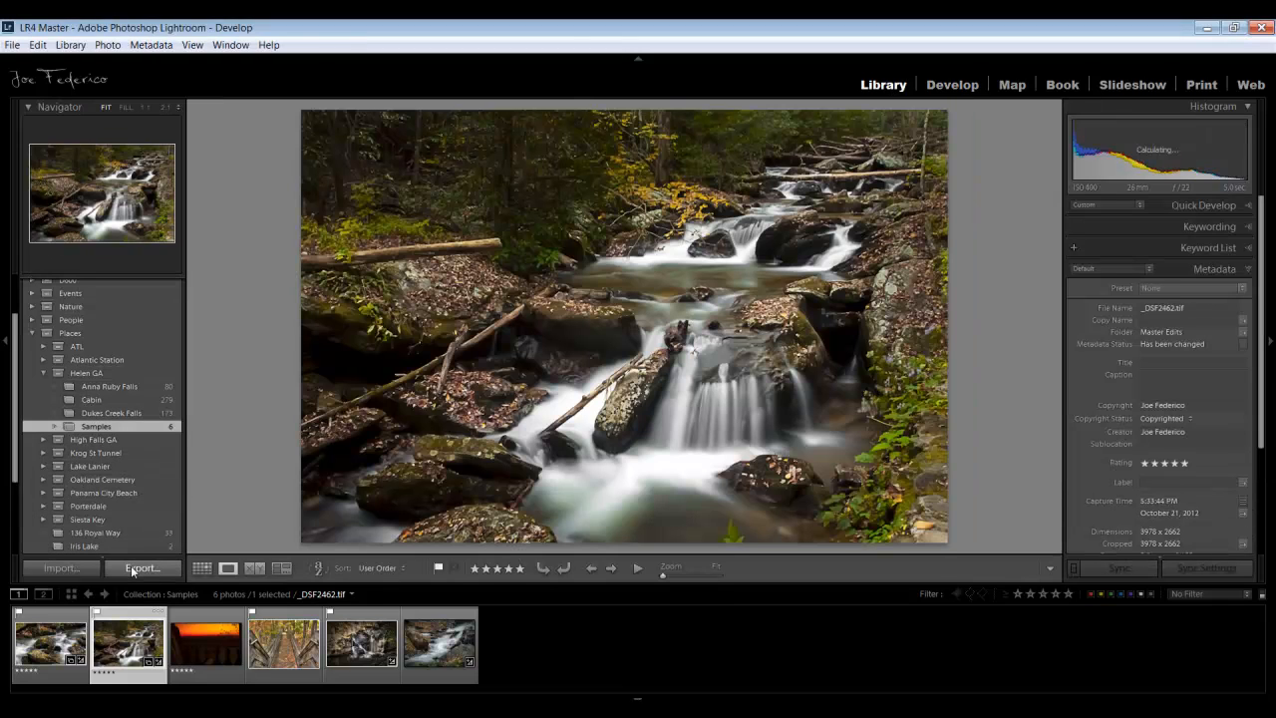
click(131, 571)
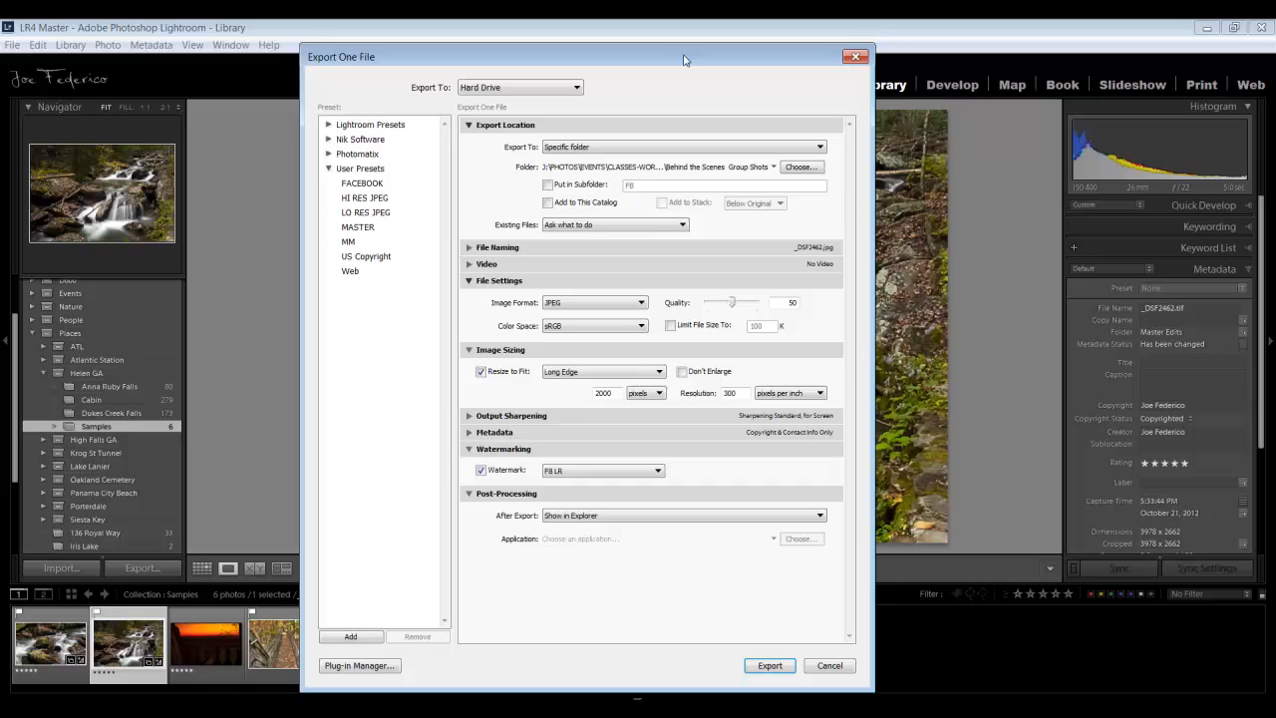
drag(681, 54, 710, 45)
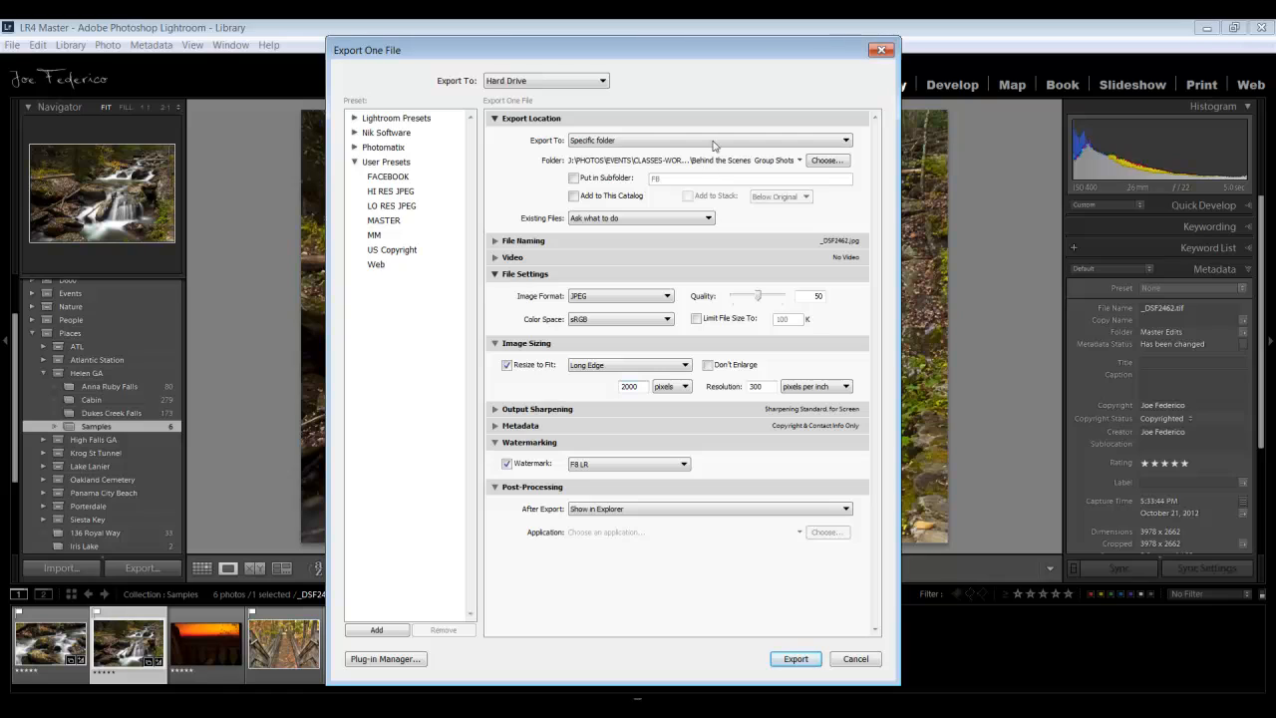
- Try exporting to the same folder as the original photo, in a subfolder named Master Edits
click(612, 144)
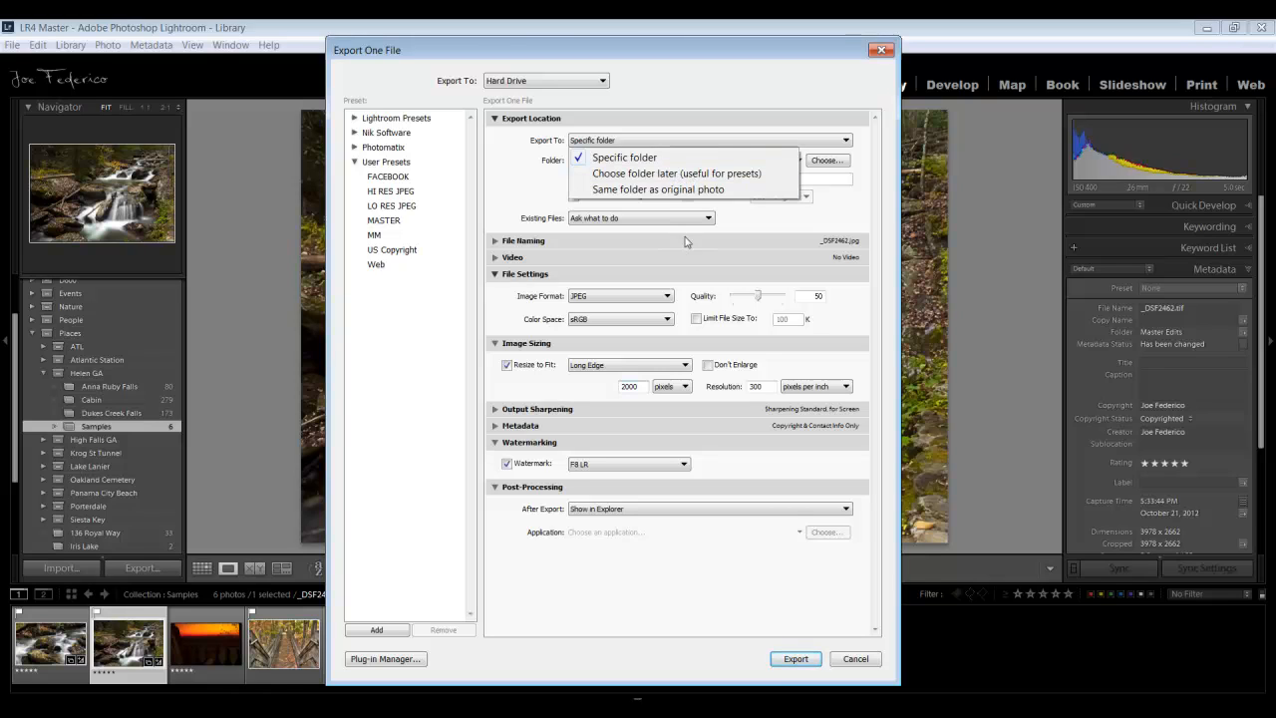
click(638, 191)
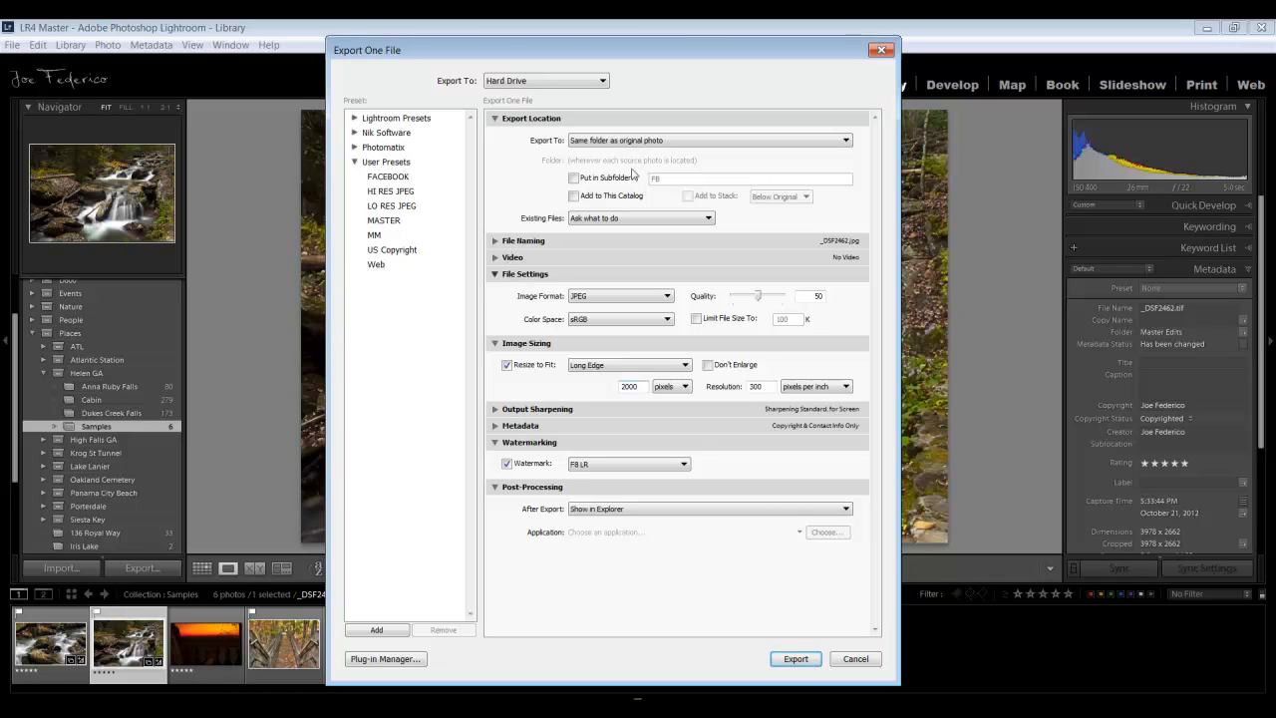
click(574, 178)
text(Master Edits)
drag(706, 181, 648, 178)
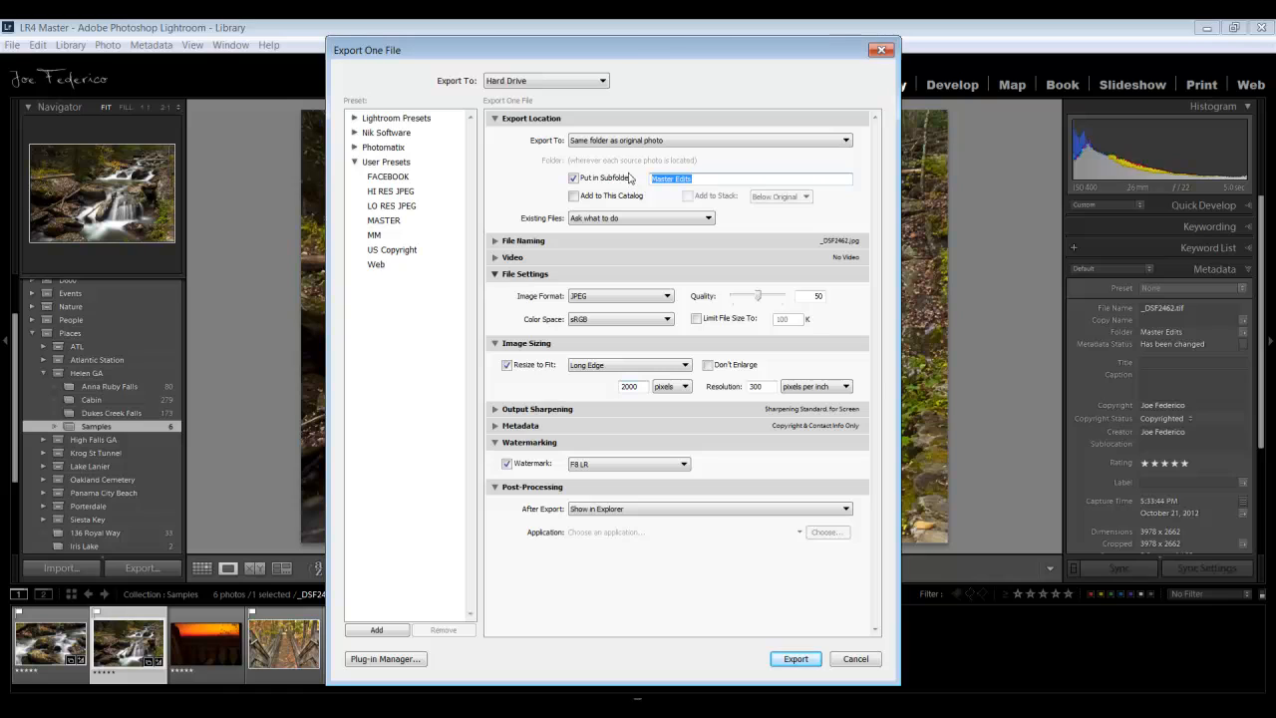
key(BackSpace)
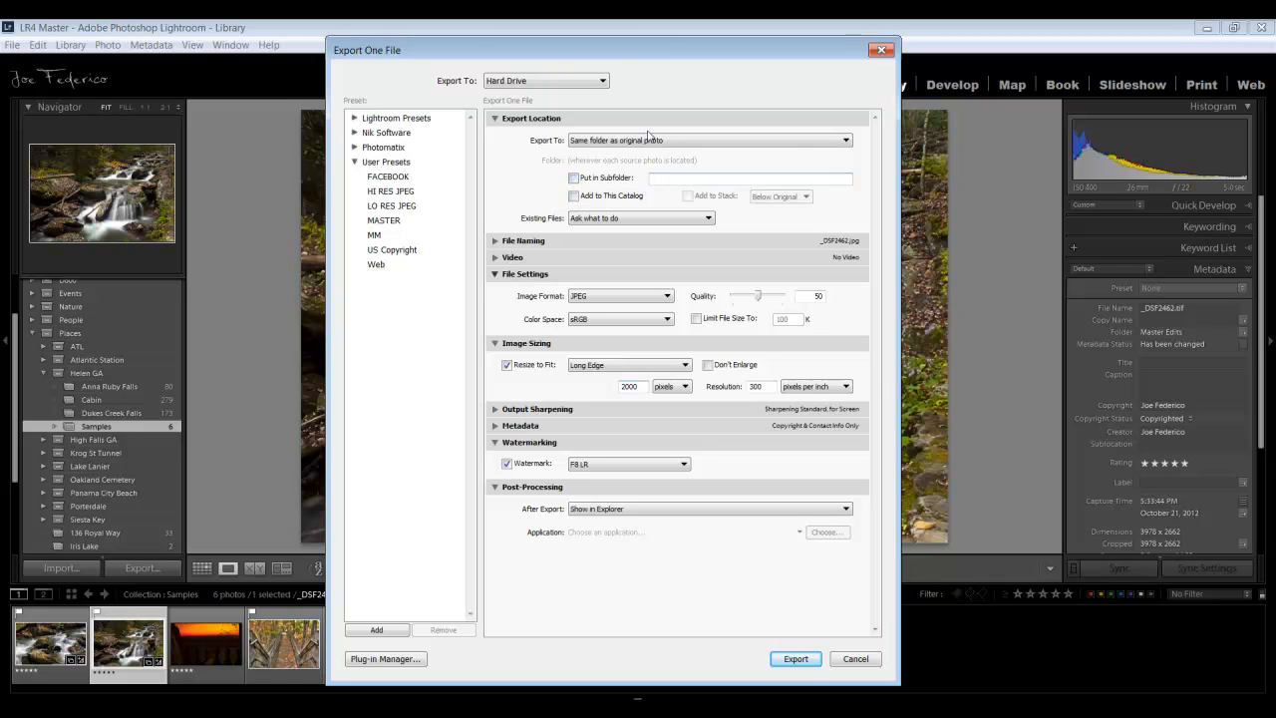
- Set the export location to the specific folder PHOTOS\PLACES\Helen GA\Master Edits on the Iomega HDD (J:) drive
click(650, 140)
click(624, 158)
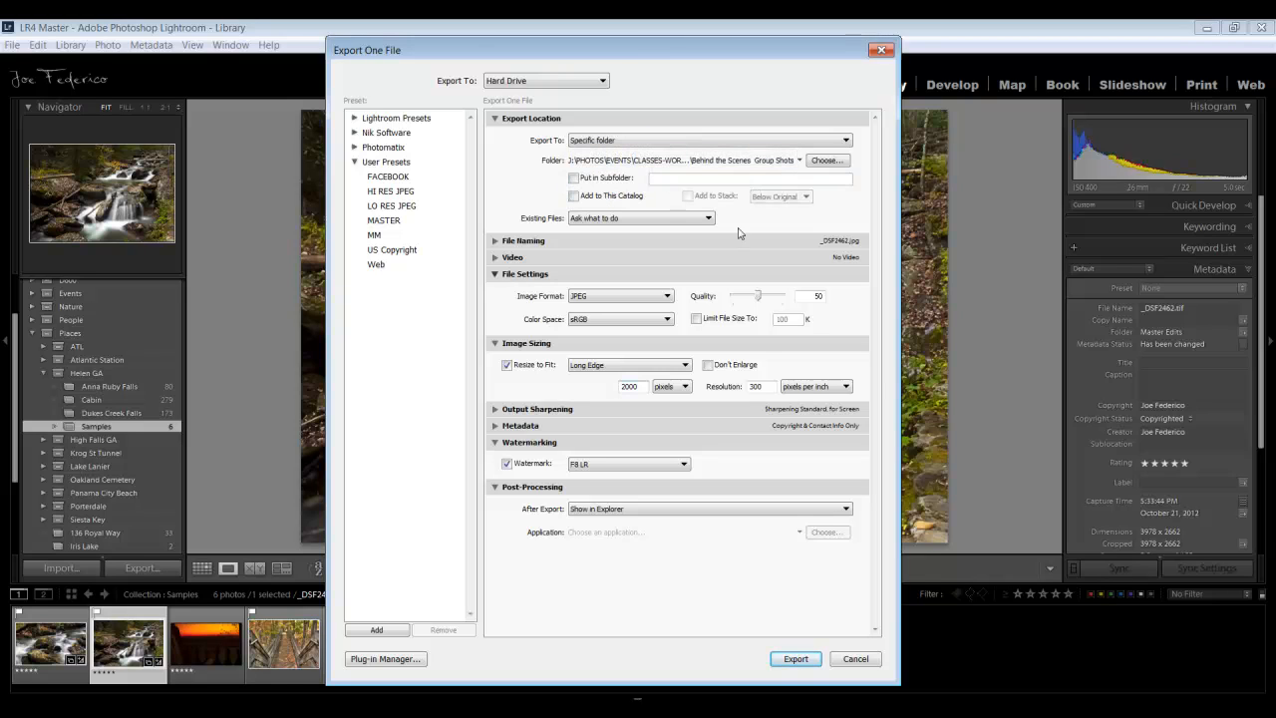
click(826, 161)
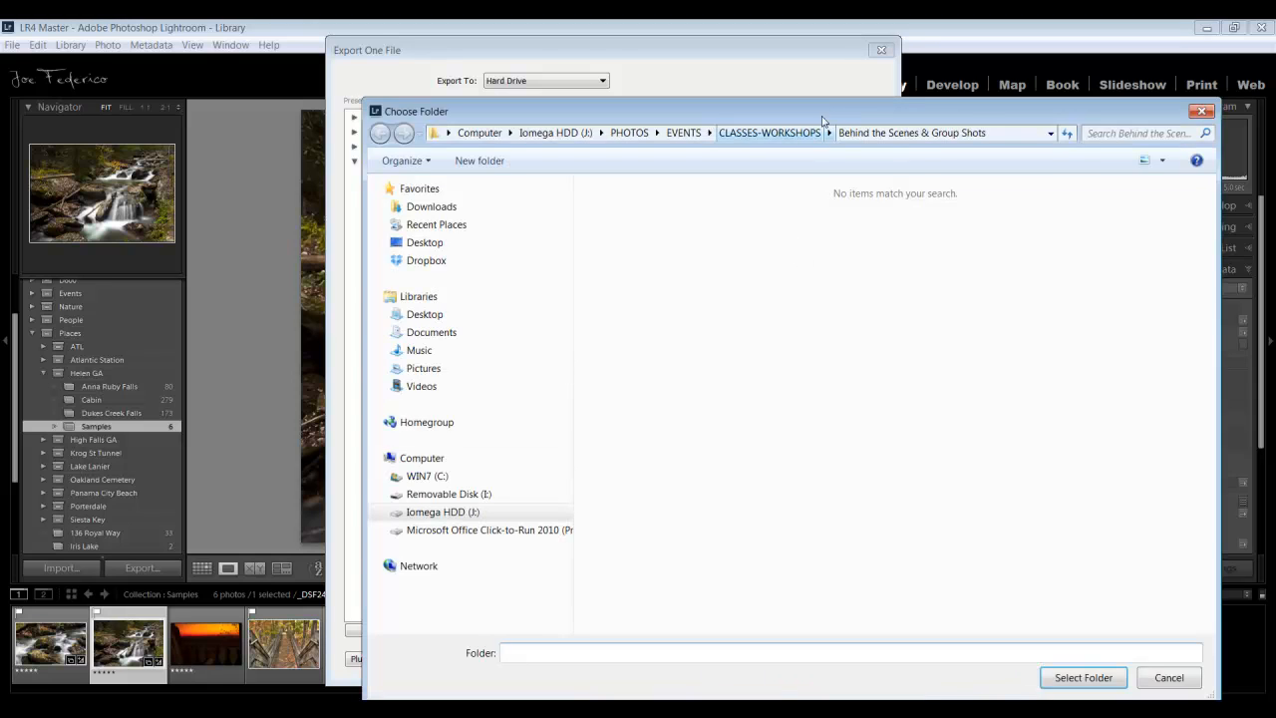
drag(825, 115, 743, 57)
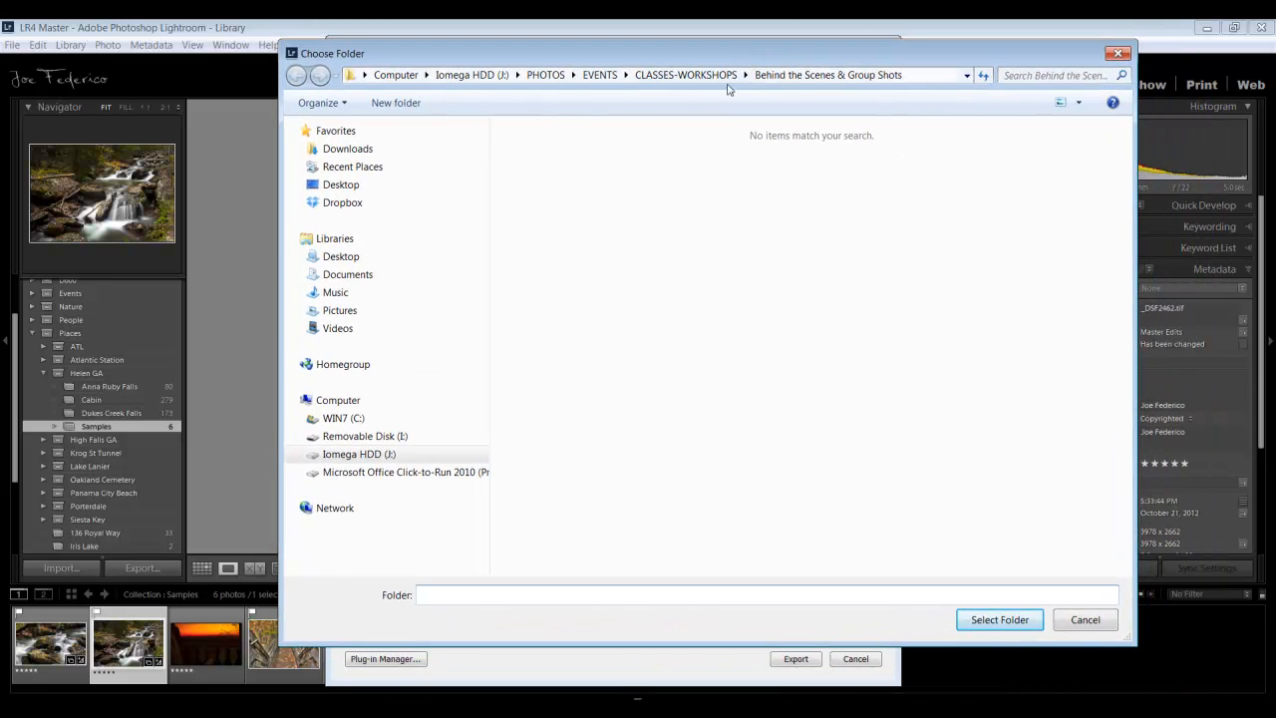
click(349, 454)
double_click(726, 164)
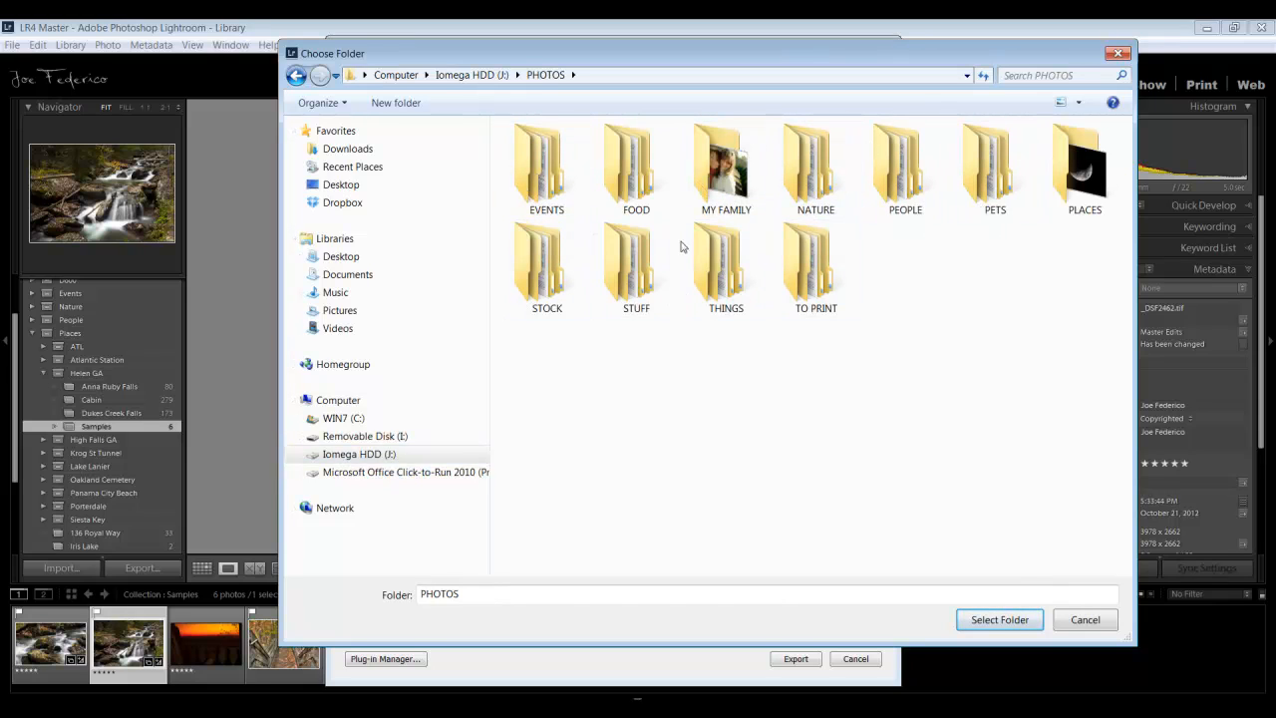
click(1067, 178)
double_click(1067, 177)
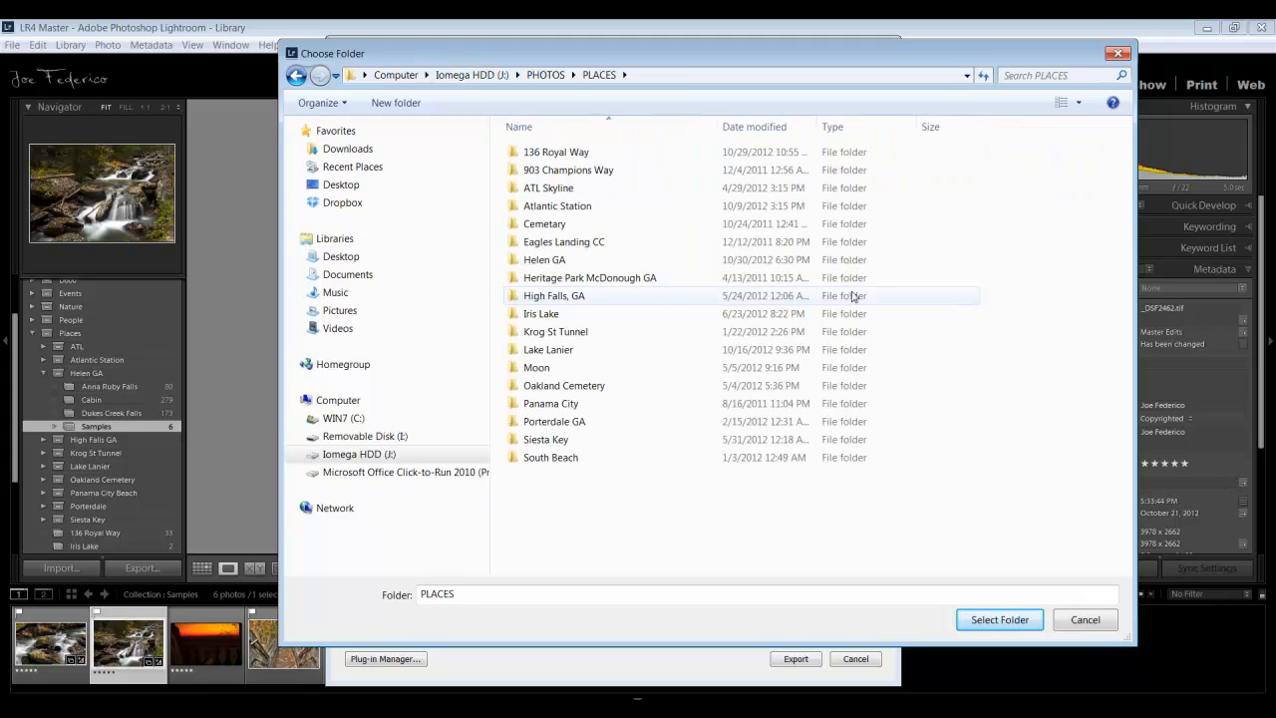
double_click(524, 261)
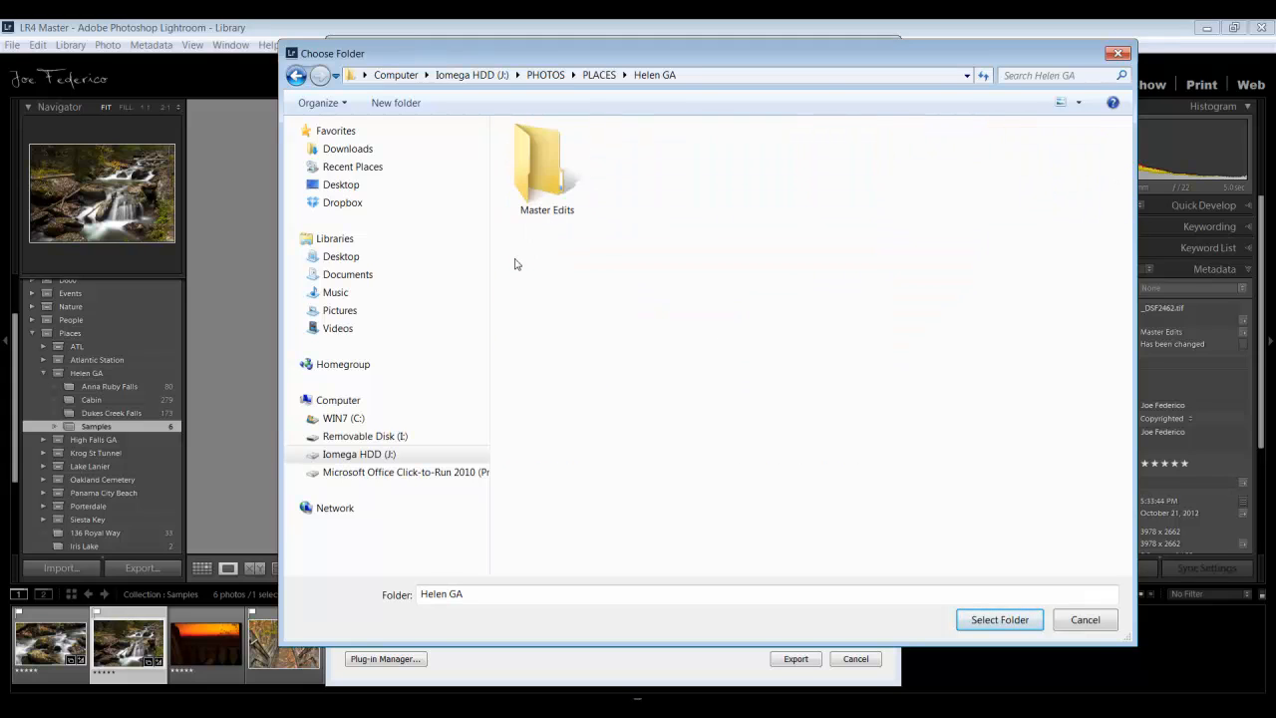
double_click(526, 180)
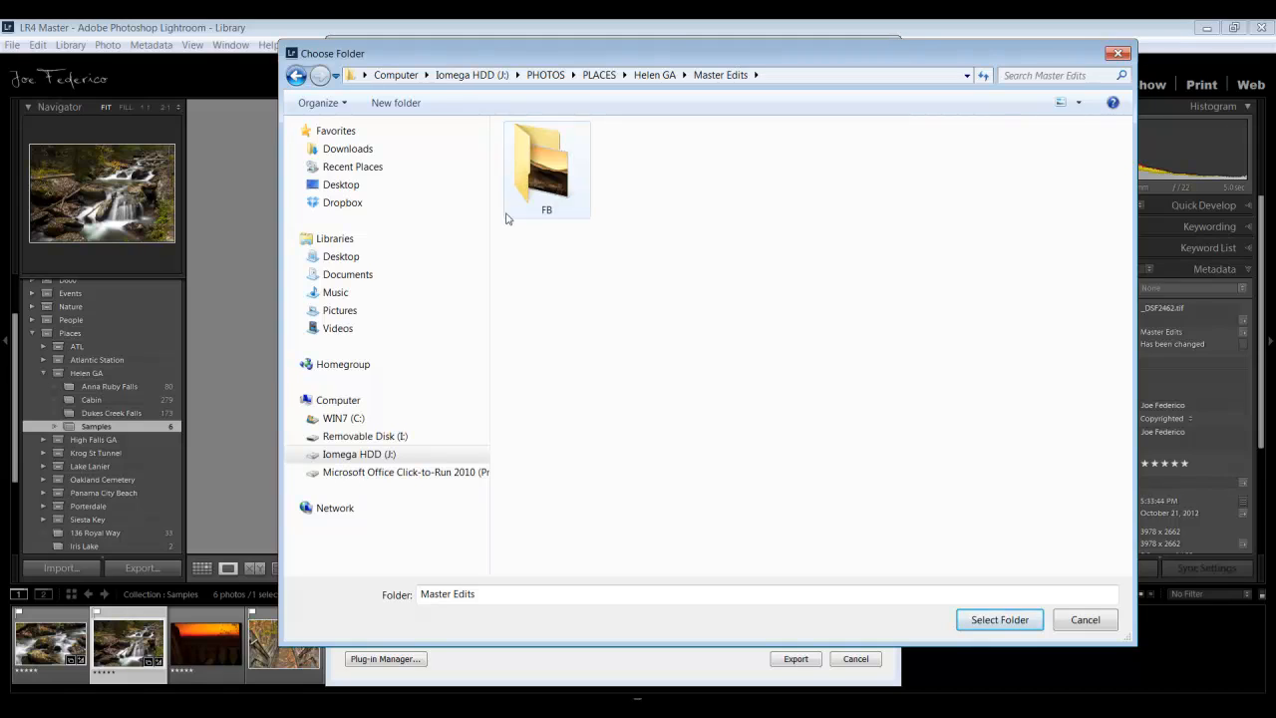
click(999, 620)
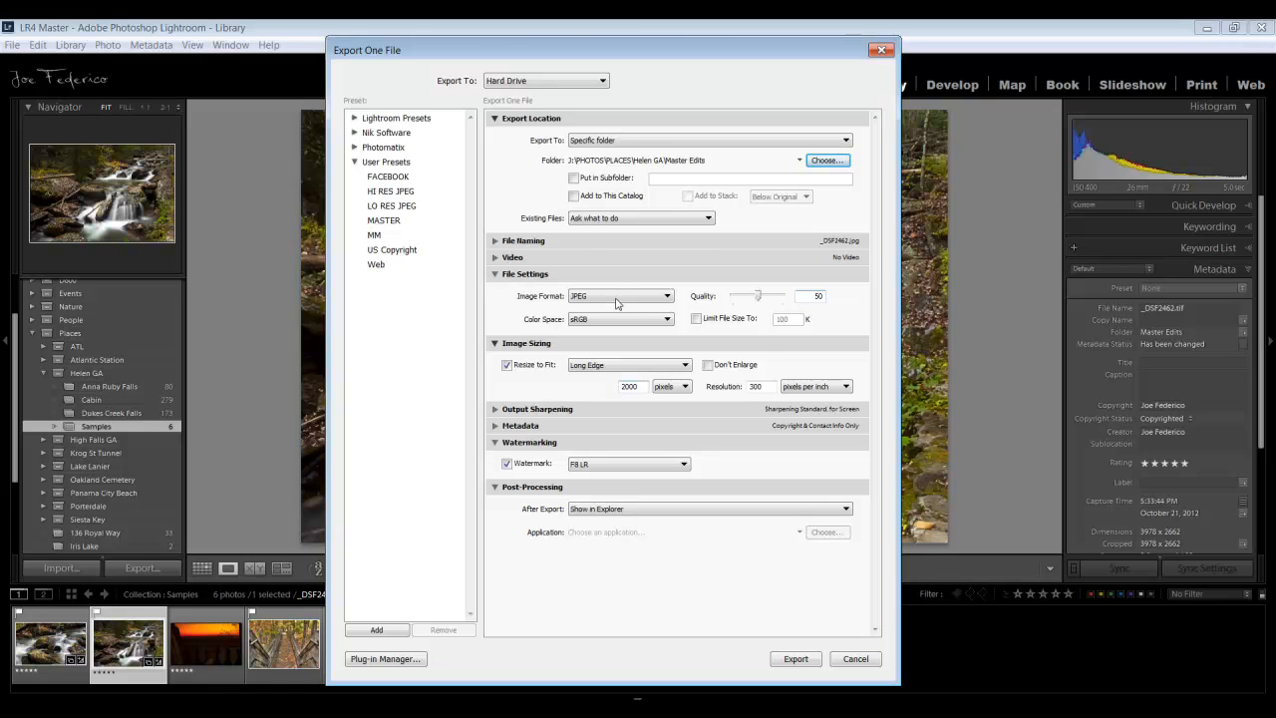
- Configure a full-size export at quality 100 without resizing, and change the image format to TIFF
drag(758, 302, 785, 299)
click(507, 366)
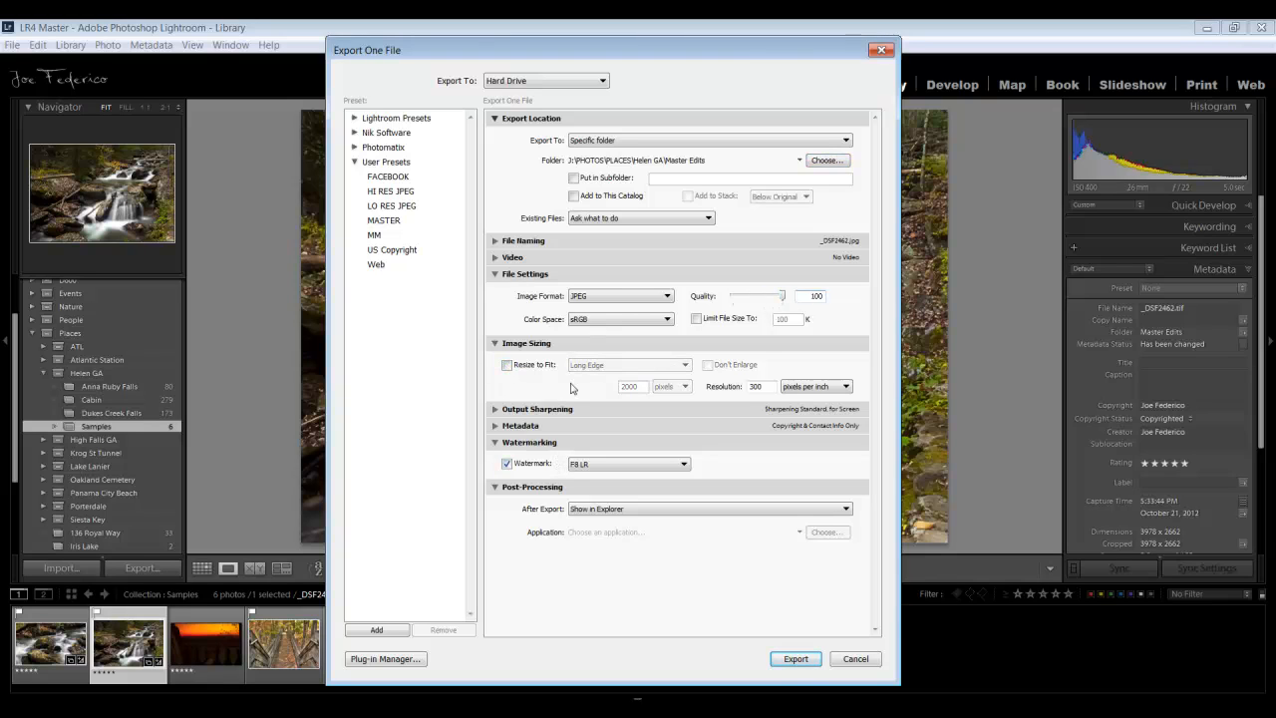
click(632, 297)
click(601, 344)
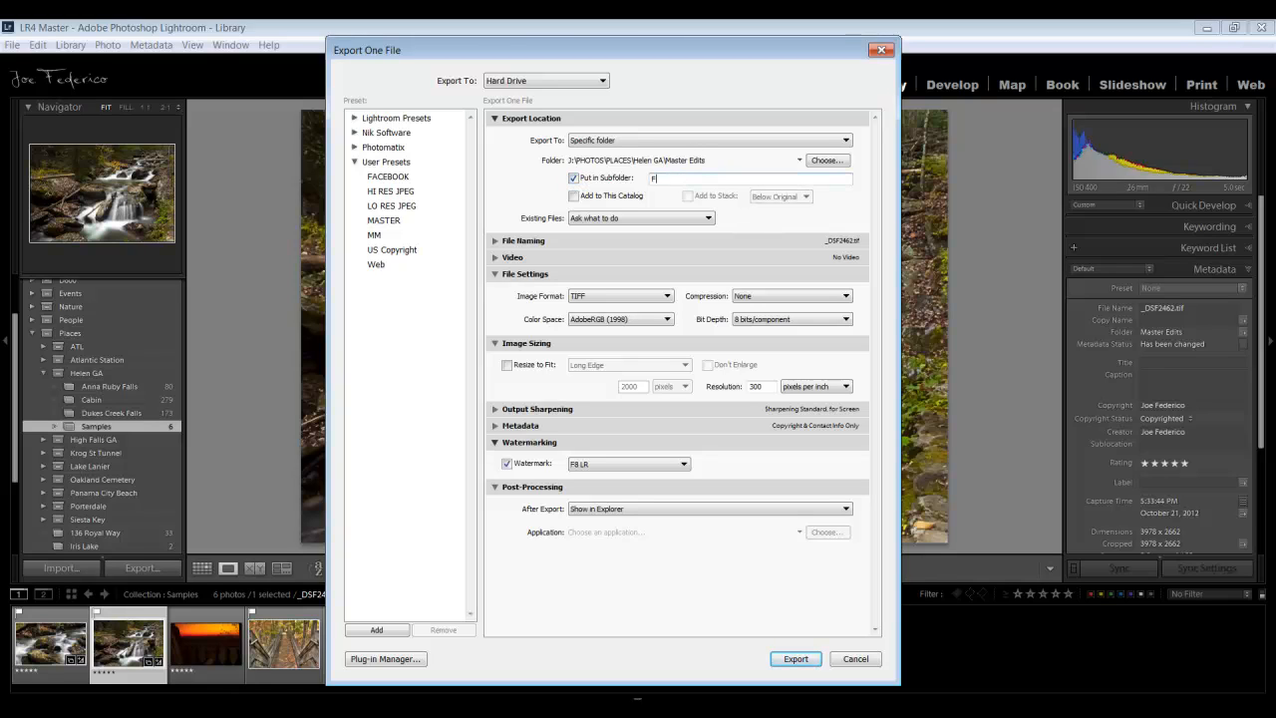
- Set the export to an FB subfolder as JPEG at quality 50, resized to 2000 pixels on the long edge
text(8)
click(594, 297)
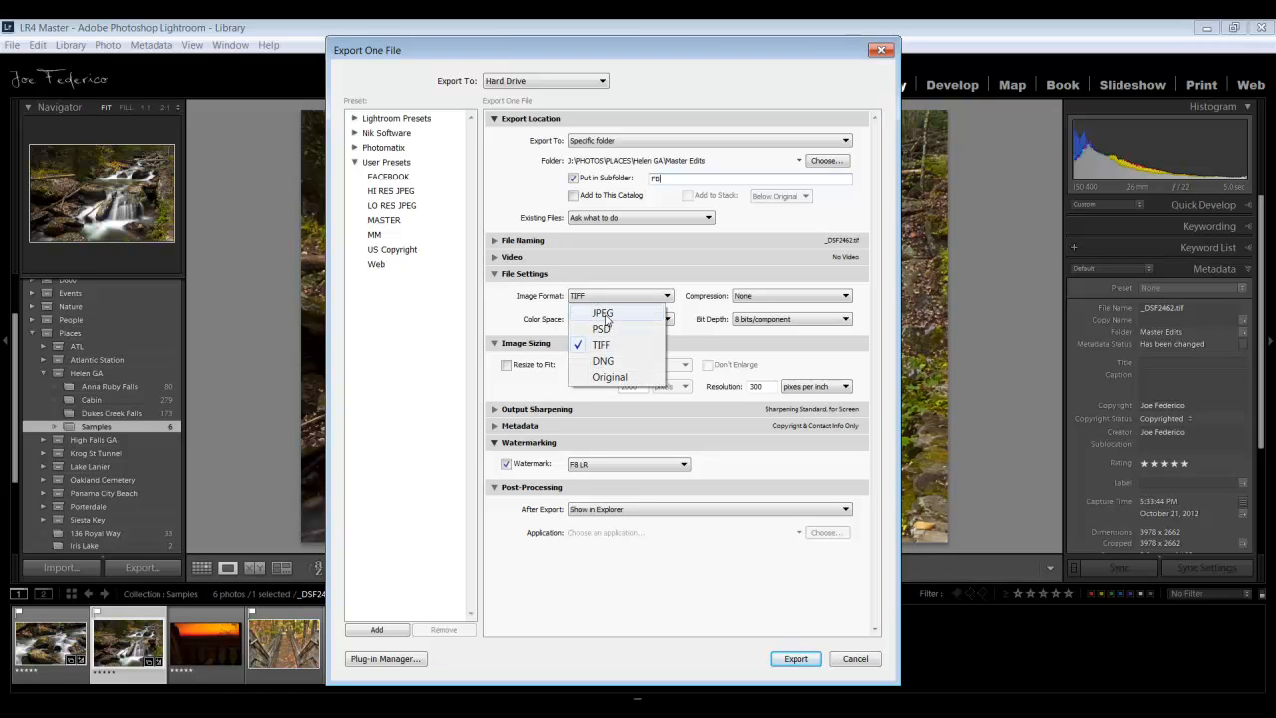
click(604, 313)
drag(783, 298, 759, 299)
click(822, 298)
text(50)
key(Return)
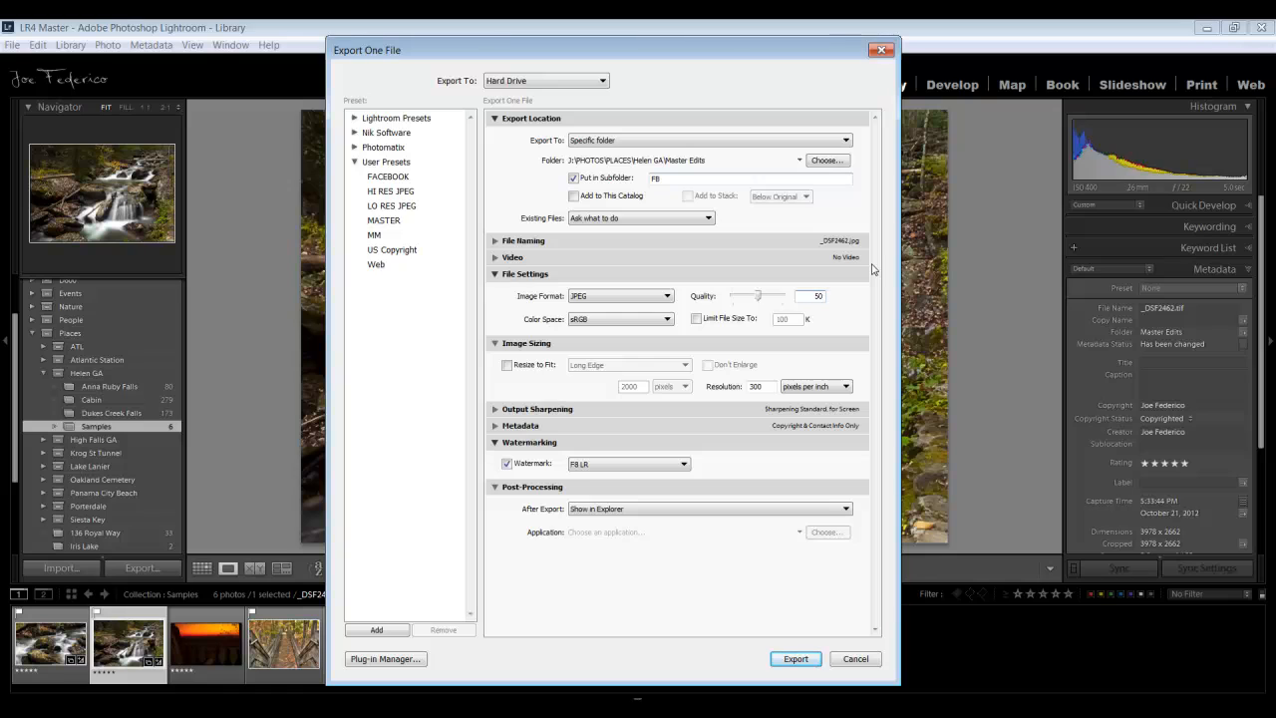
click(507, 366)
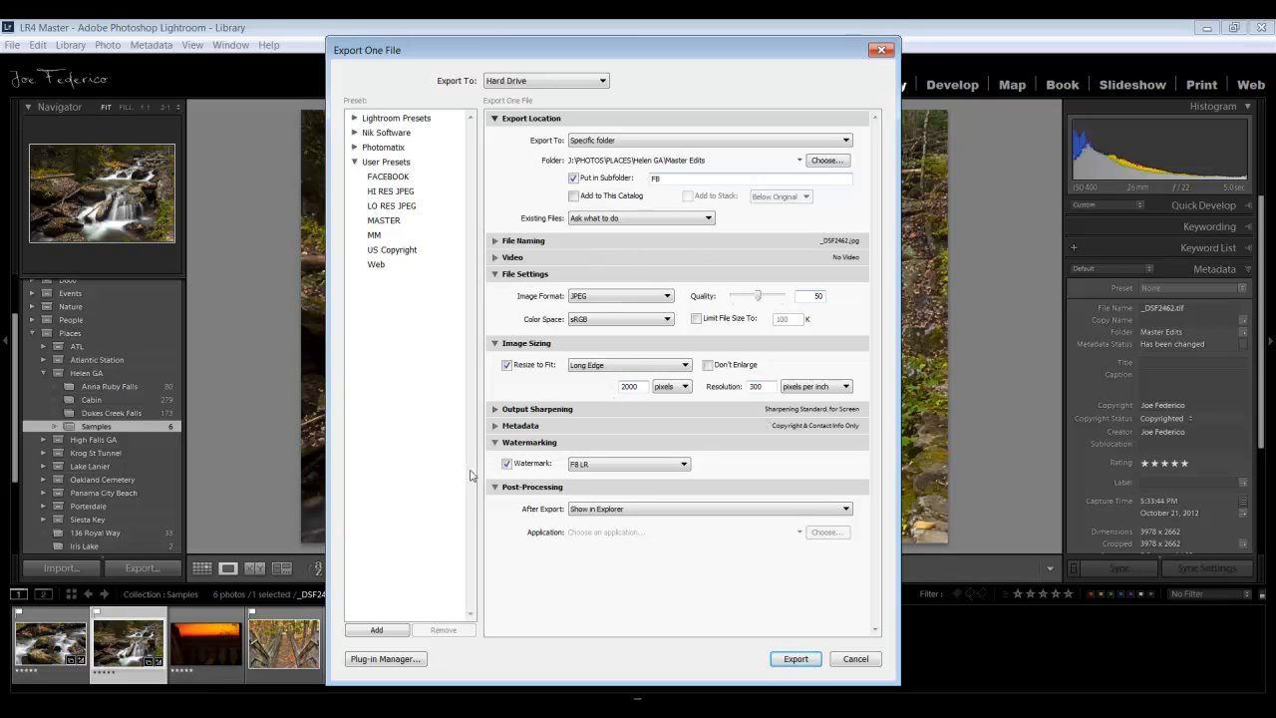
- Turn off the export watermark and review the output sharpening and metadata options, keeping Copyright & Contact Info Only
click(507, 463)
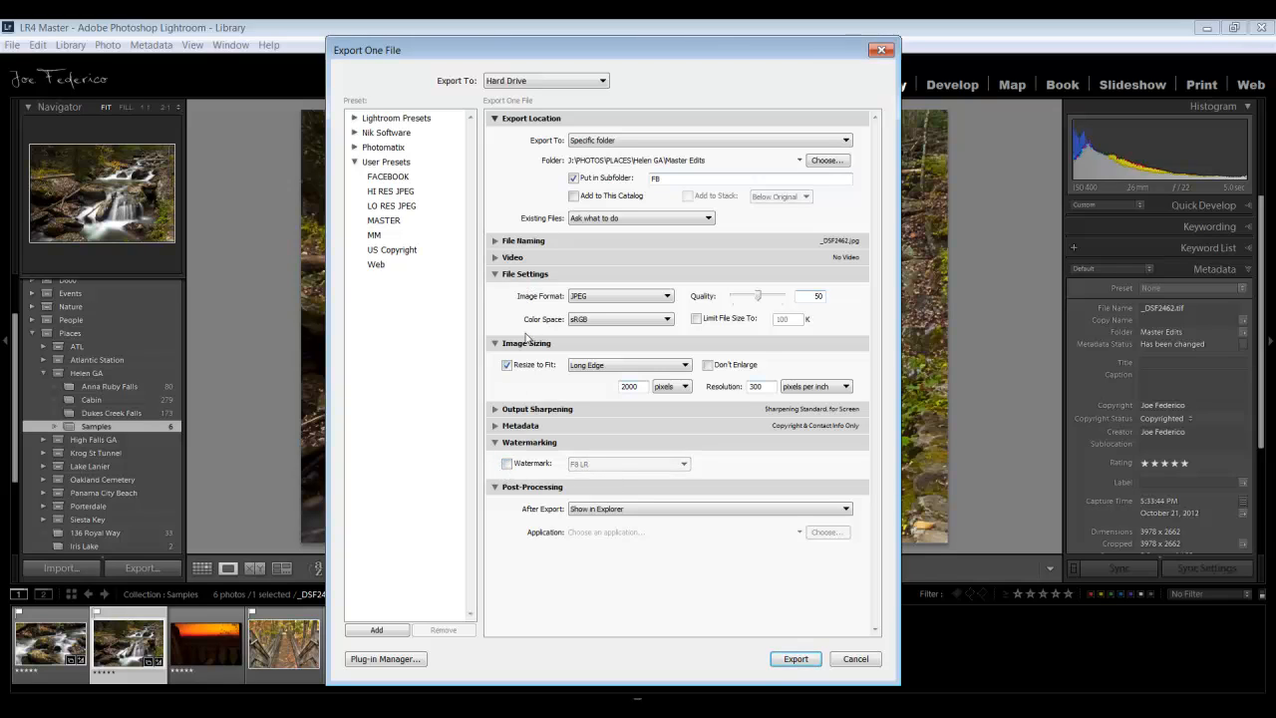
click(496, 409)
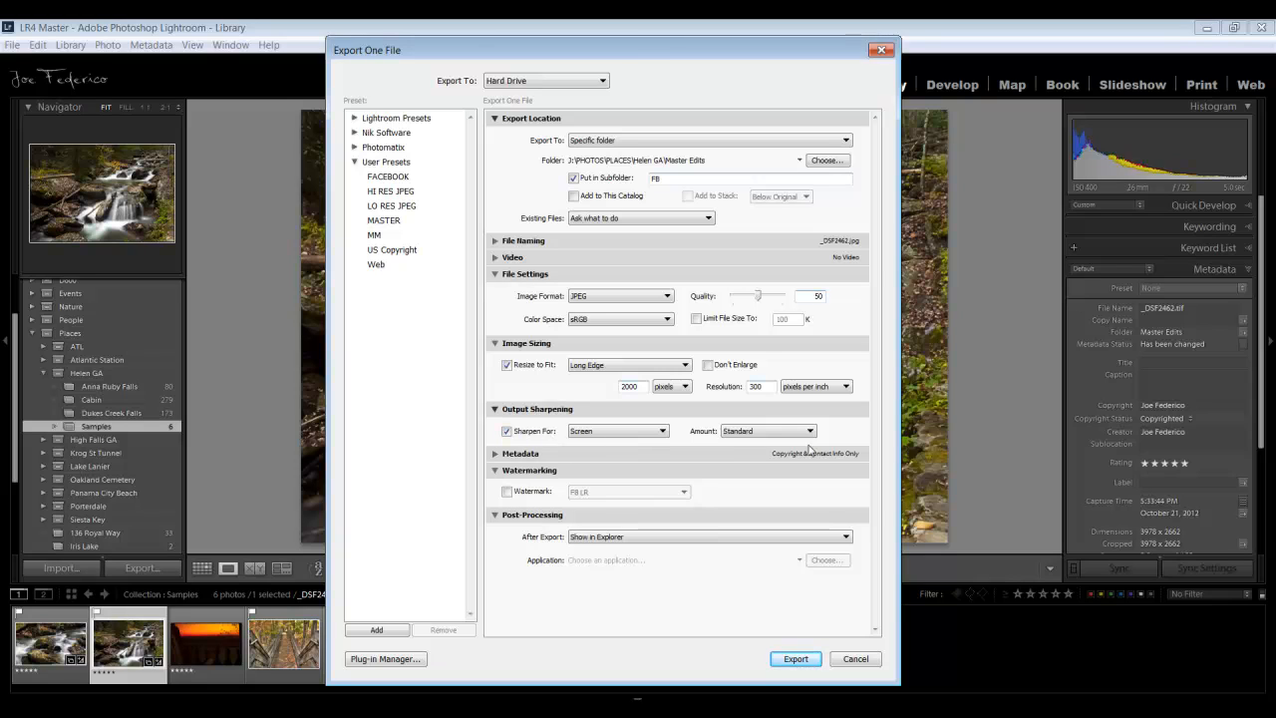
click(496, 409)
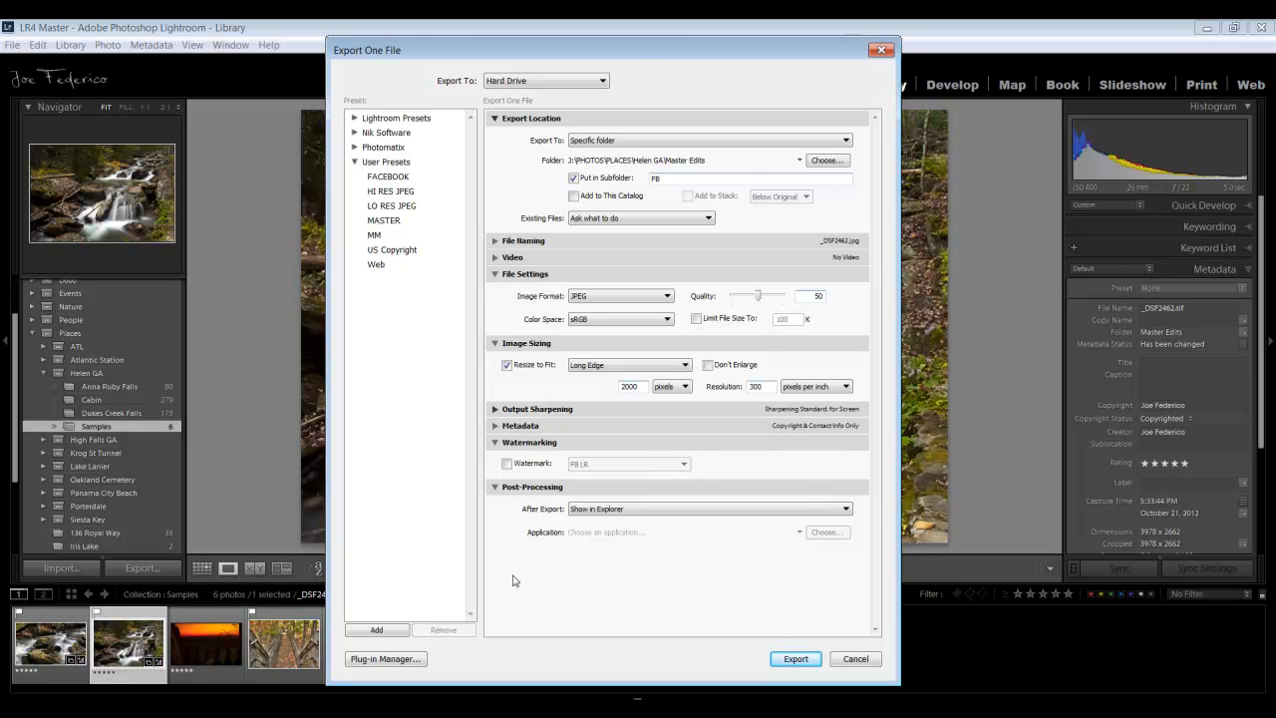
click(495, 426)
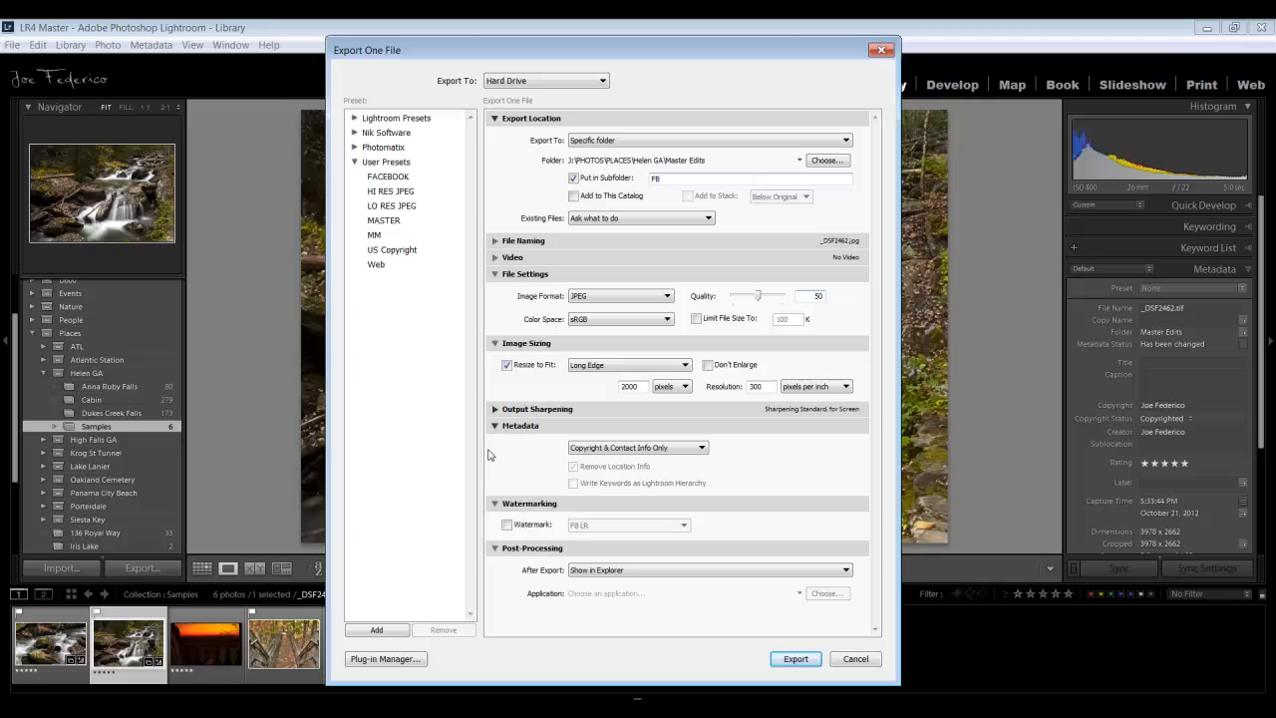
click(663, 450)
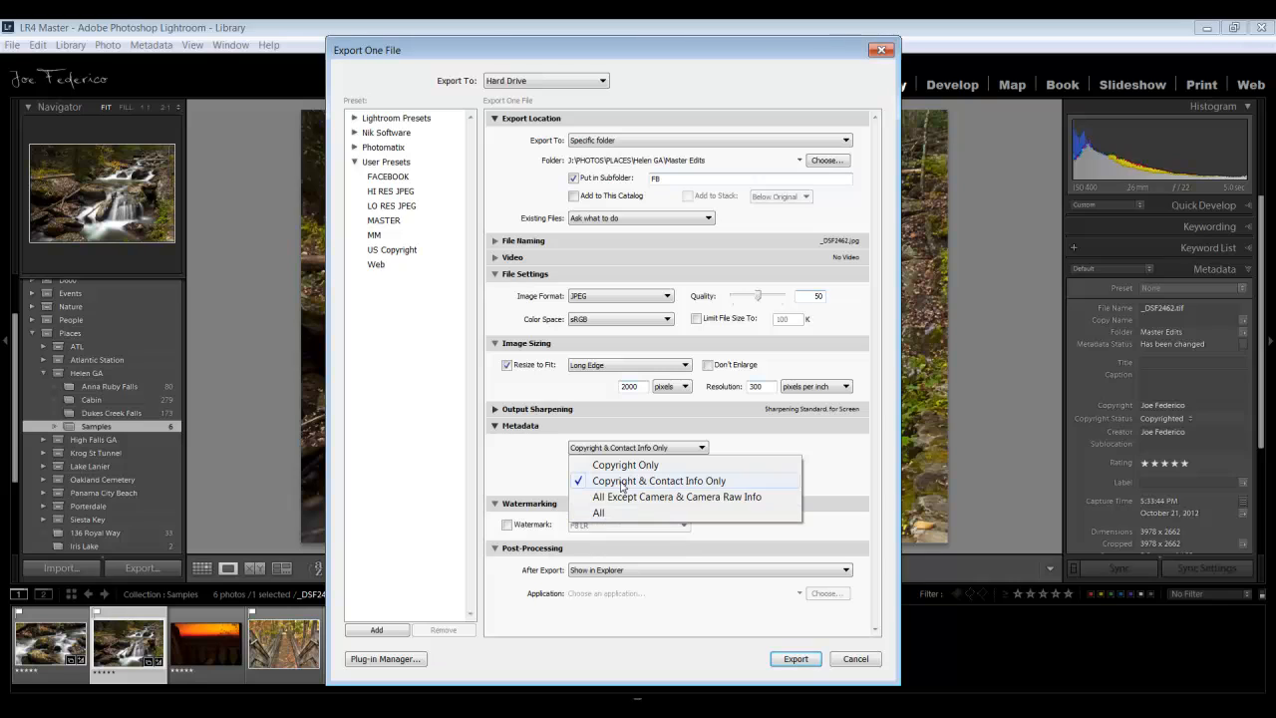
click(692, 450)
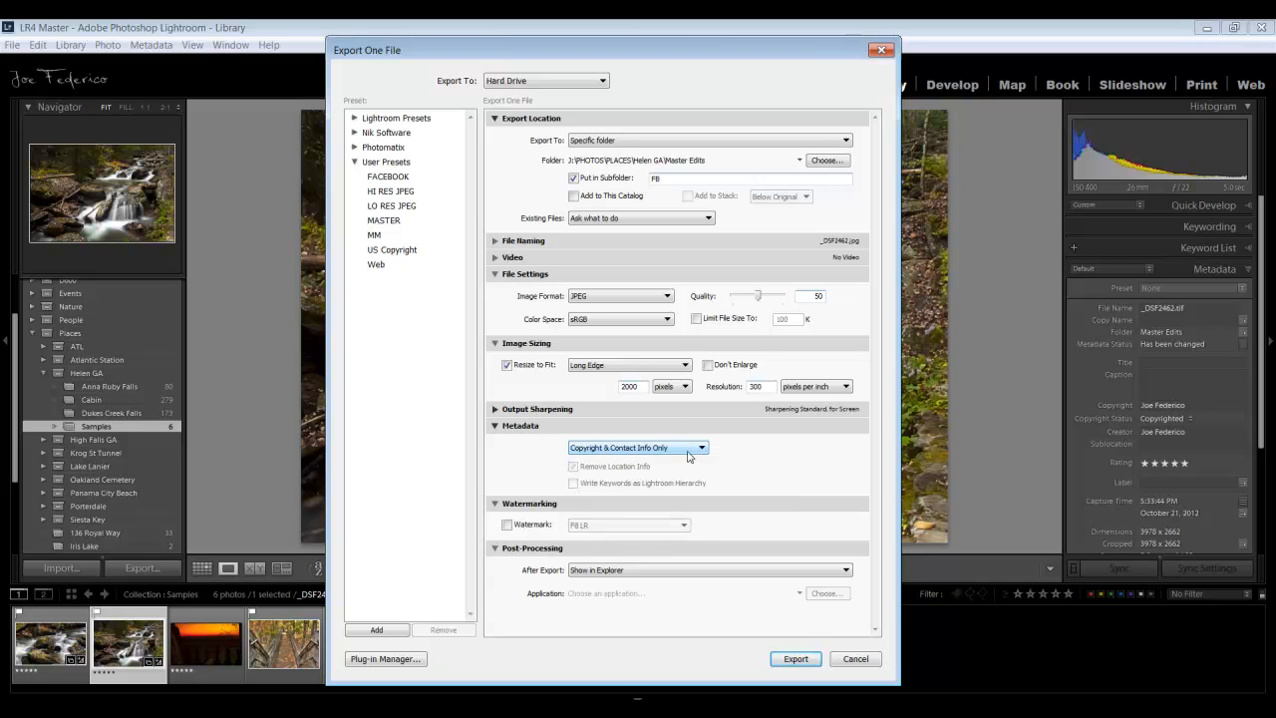
click(495, 425)
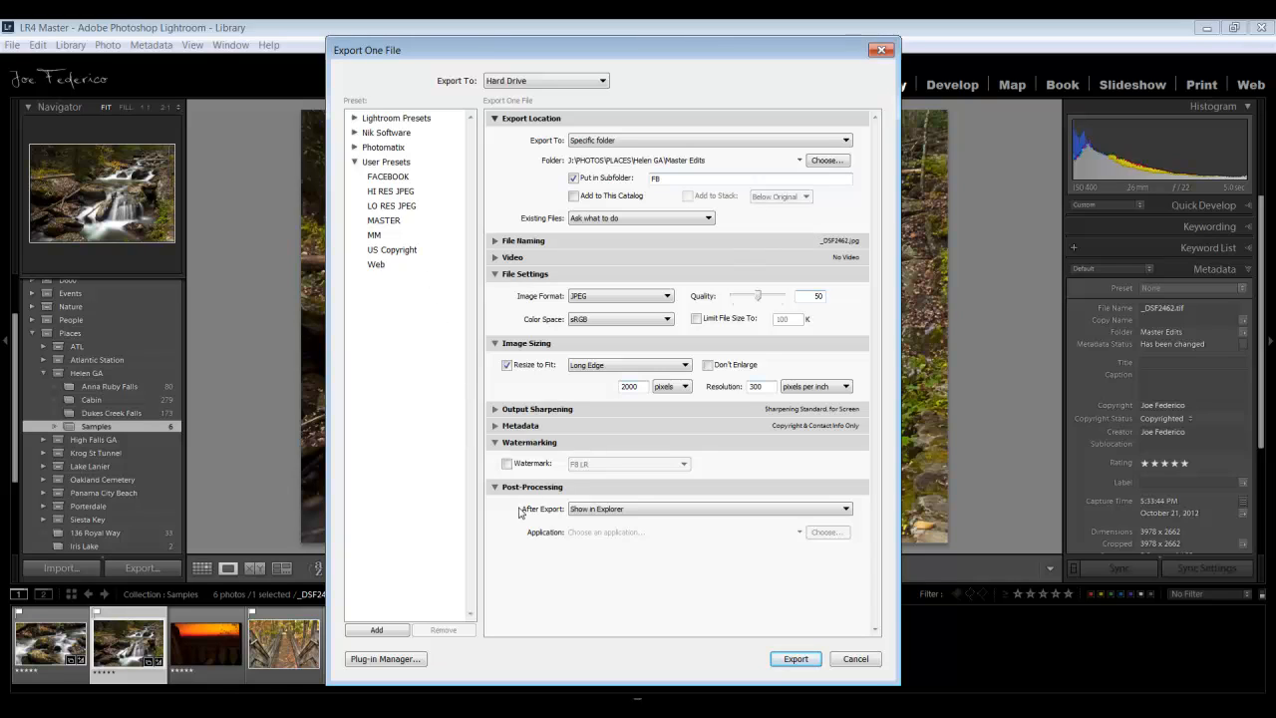
- Keep Show in Explorer as the after-export action and export the photo with the subfolder option turned off
click(620, 513)
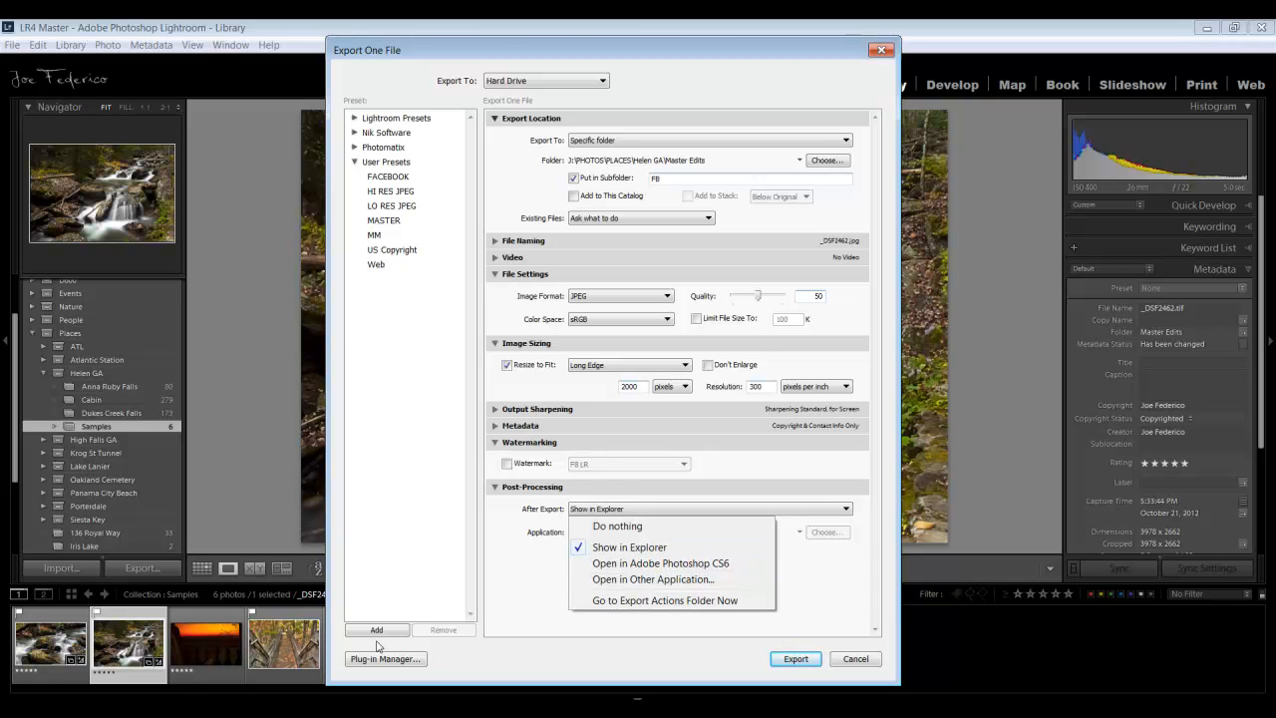
click(612, 549)
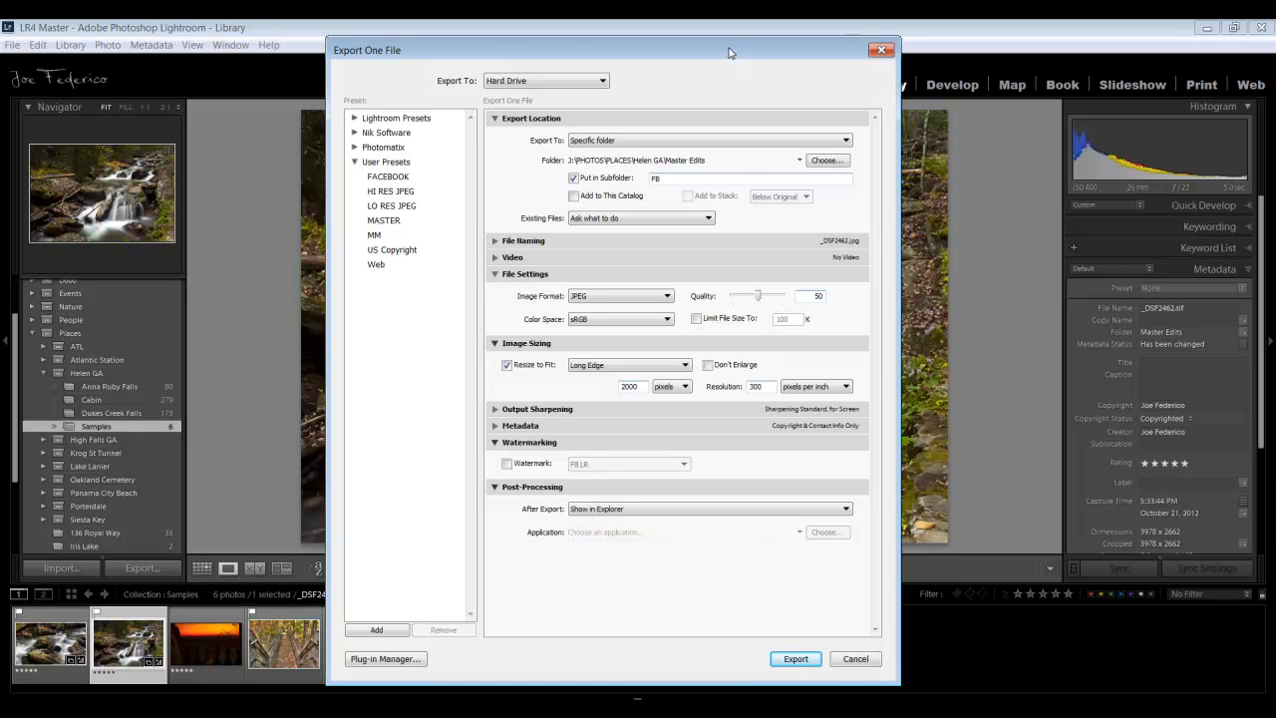
drag(729, 52, 746, 49)
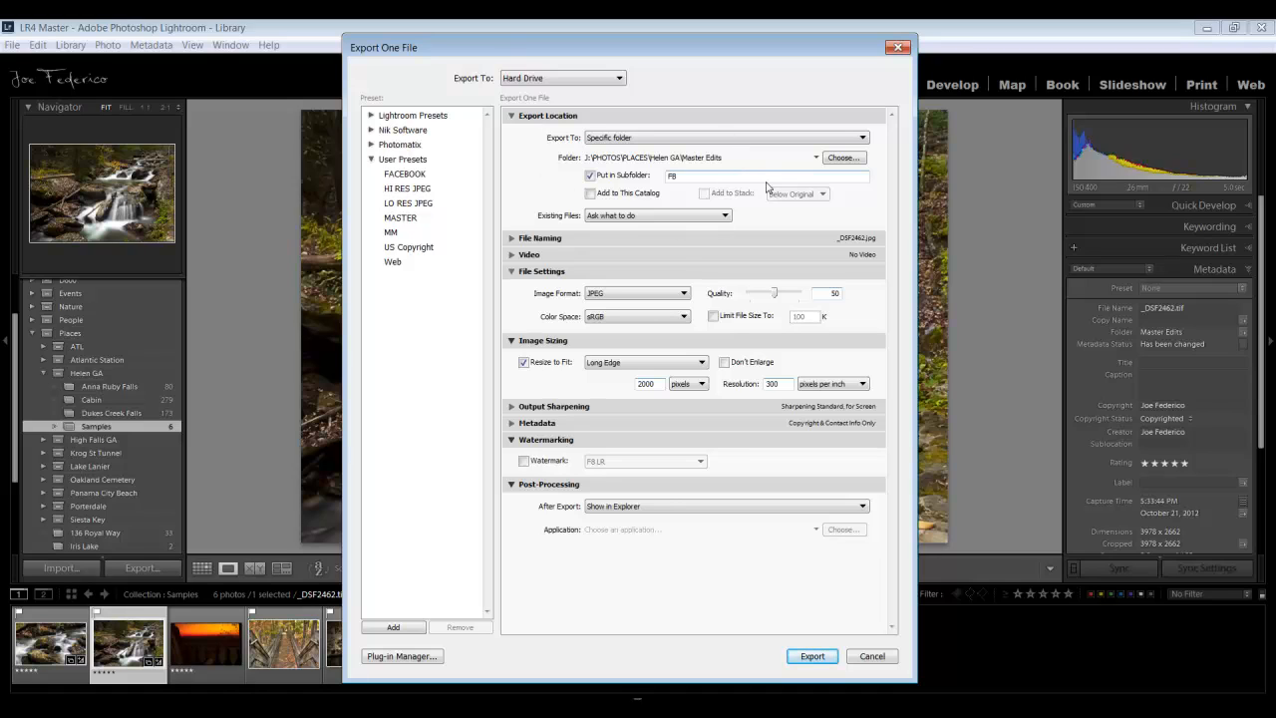
click(590, 176)
click(812, 657)
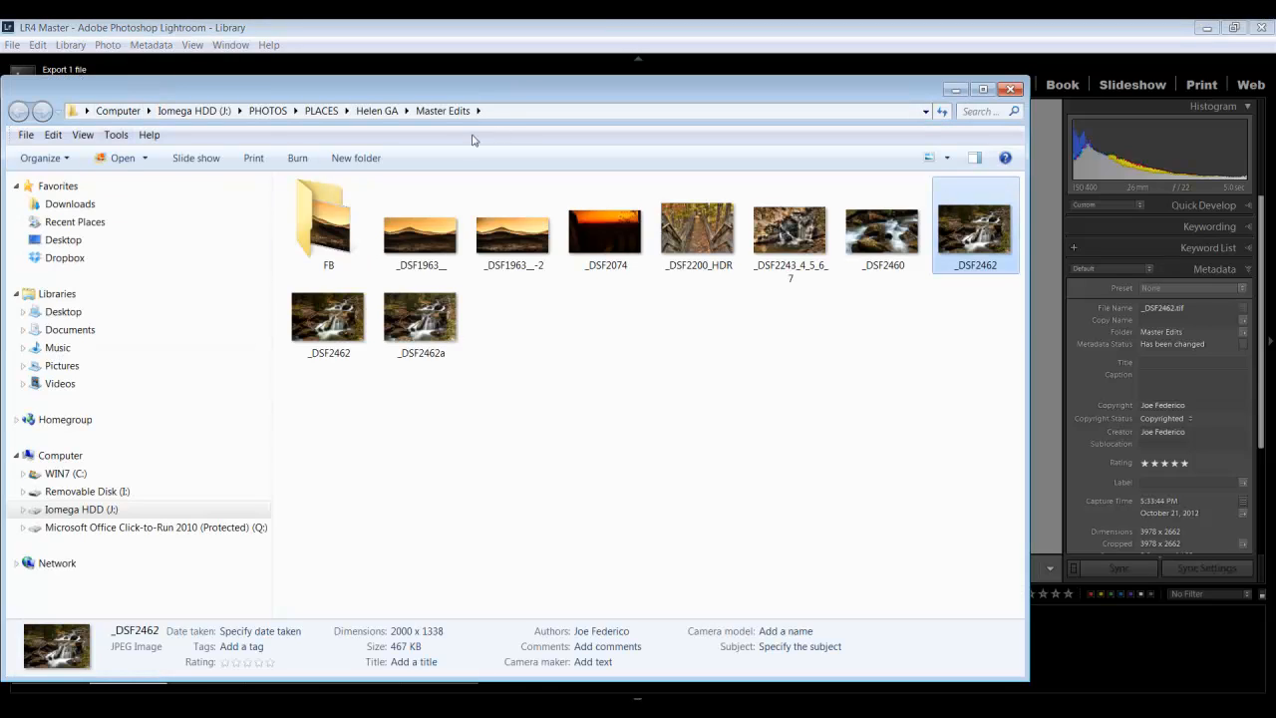
- Examine the exported _DSF2462 JPEG in the Master Edits folder, then close the folder window
drag(534, 92, 576, 88)
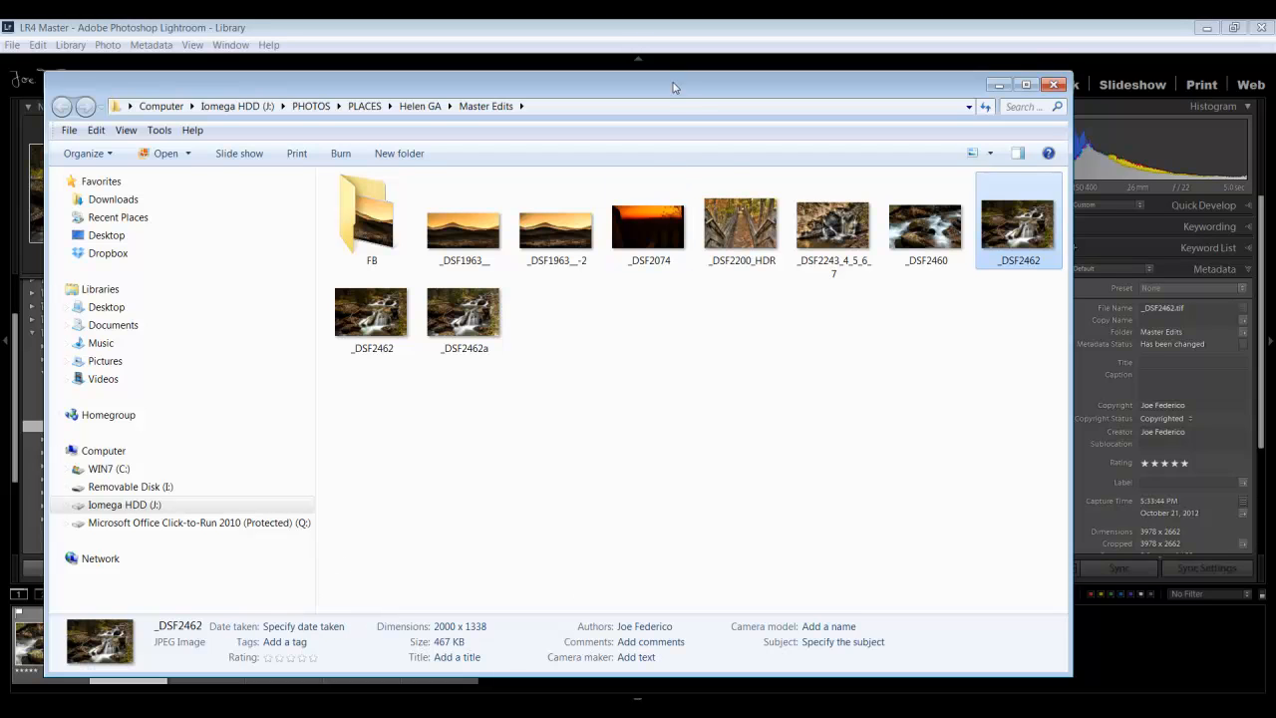
drag(673, 92, 701, 71)
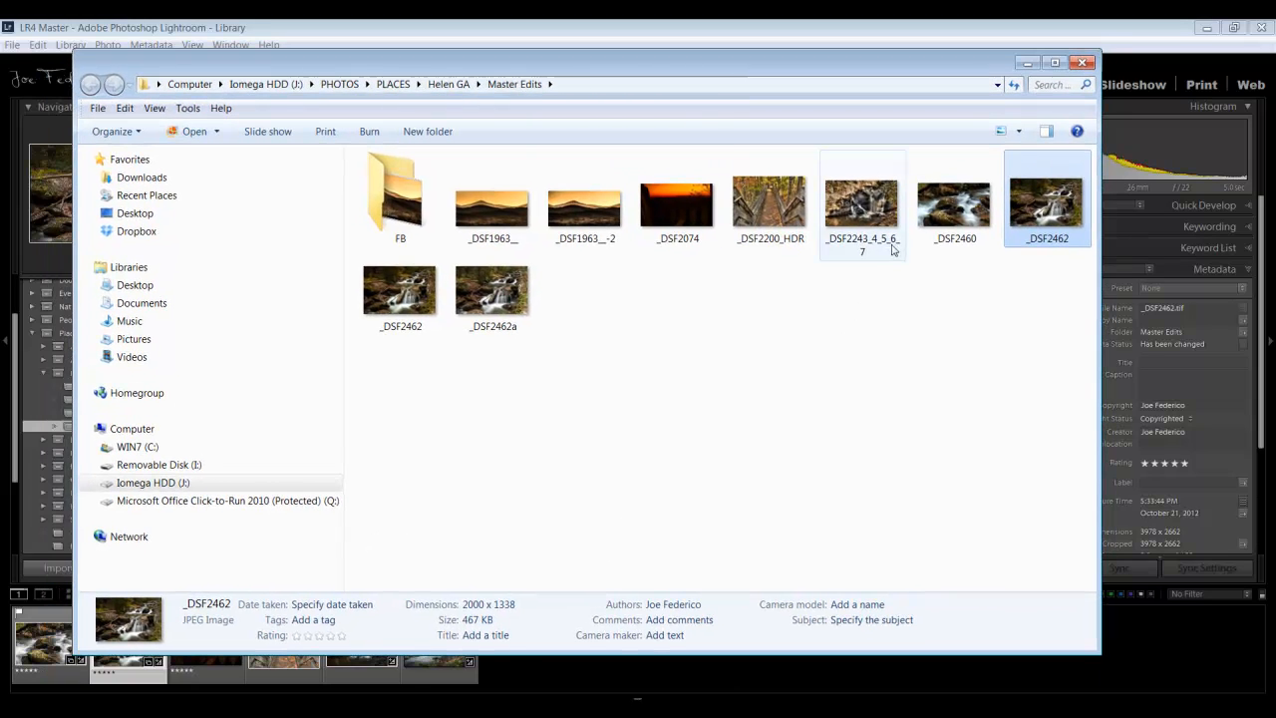
click(1085, 66)
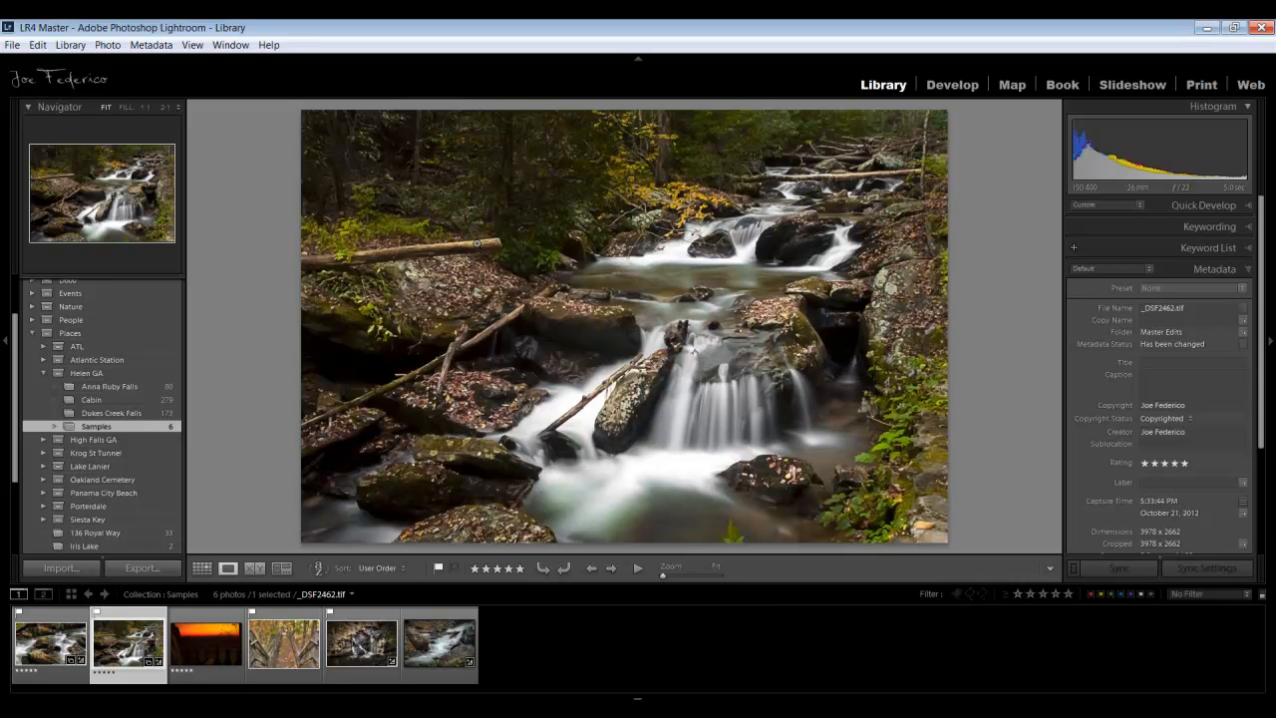
- Look through the recently opened catalogs and check how many photographs the current catalog holds
click(12, 45)
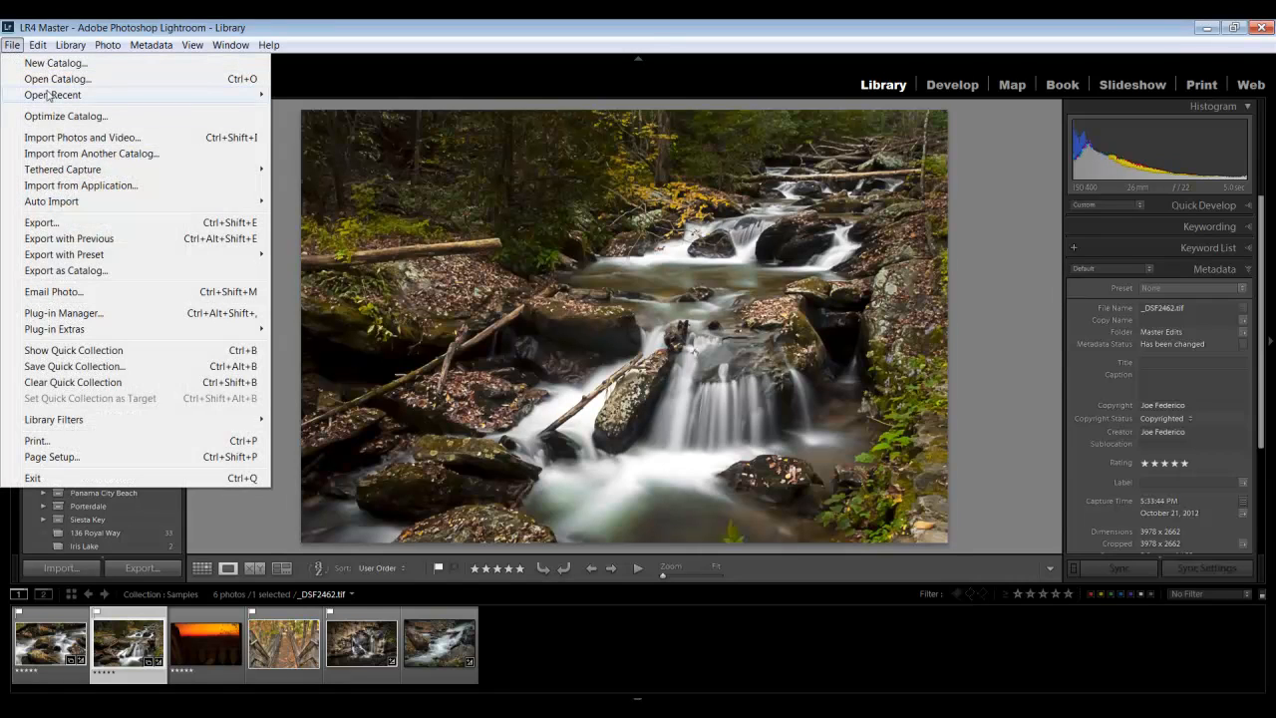
mouse_move(52, 98)
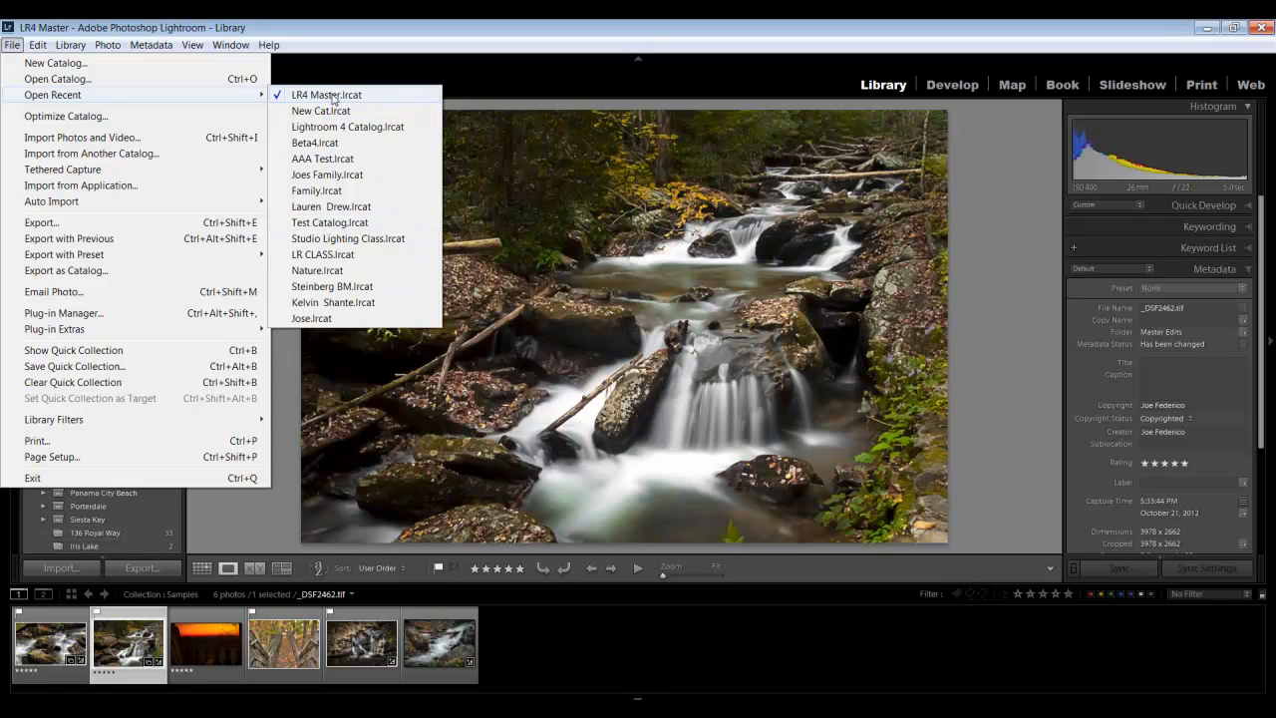
click(575, 104)
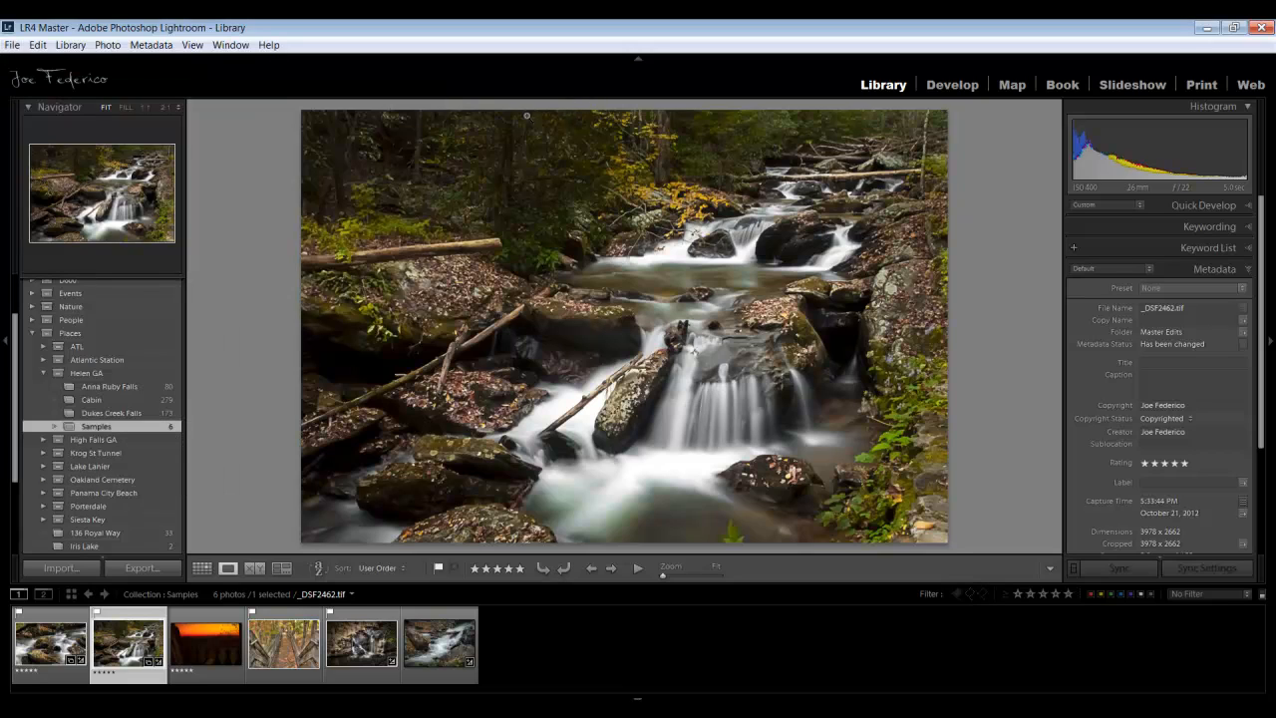
drag(16, 360, 17, 311)
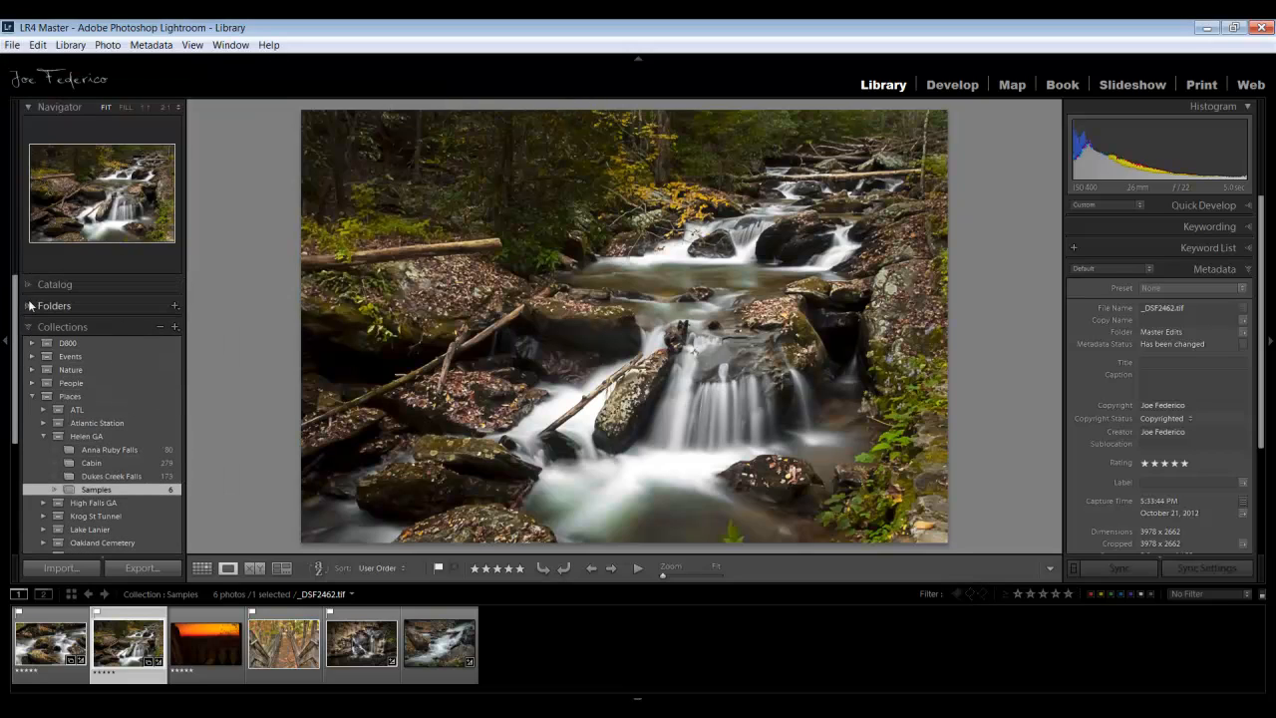
click(31, 286)
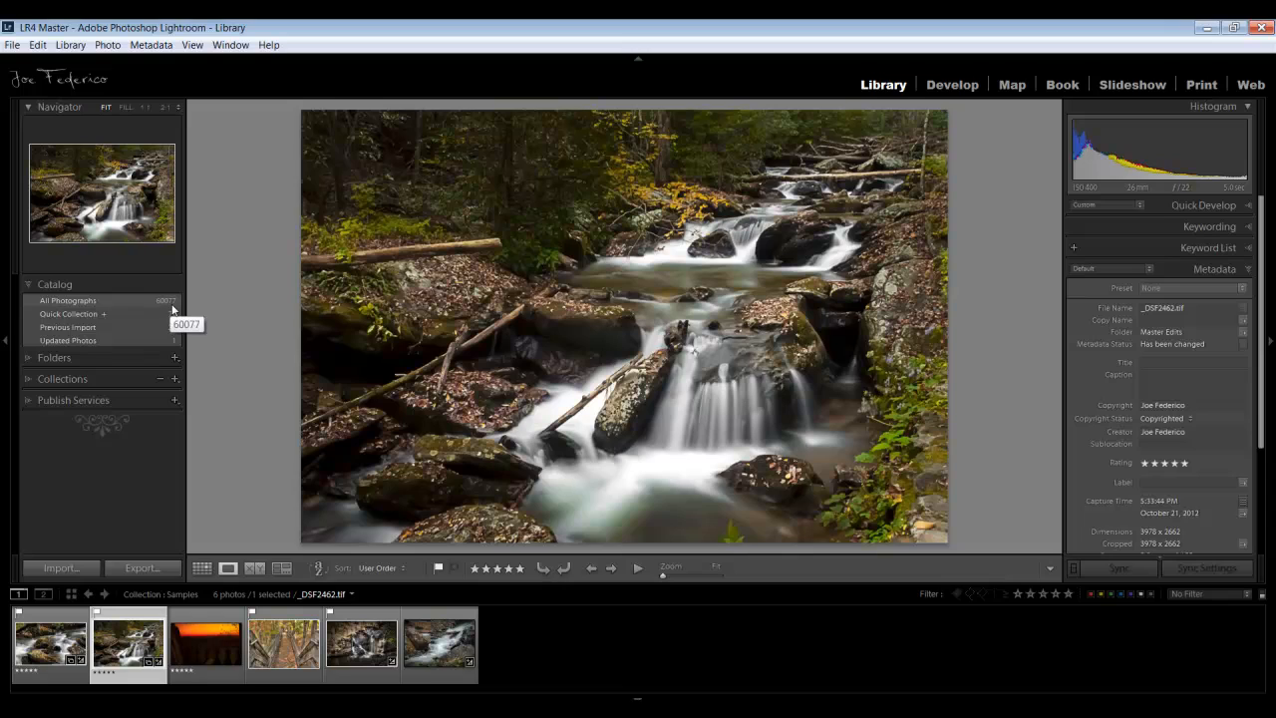
click(30, 286)
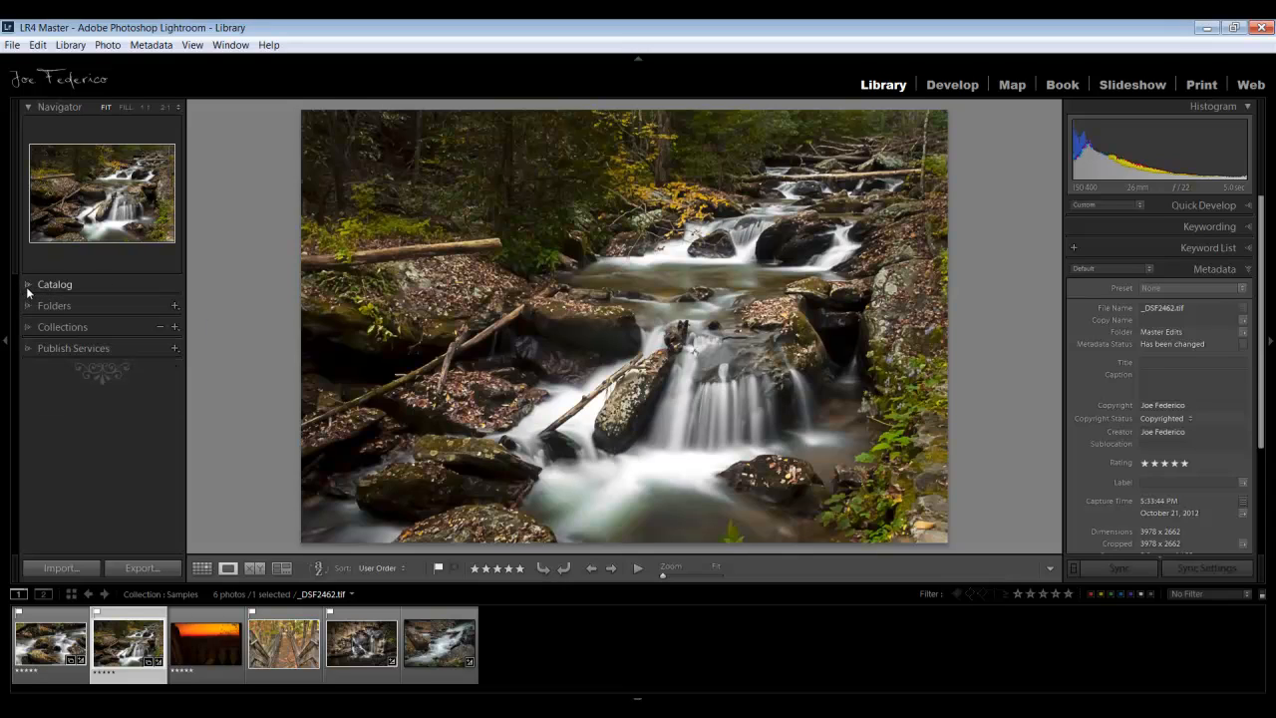